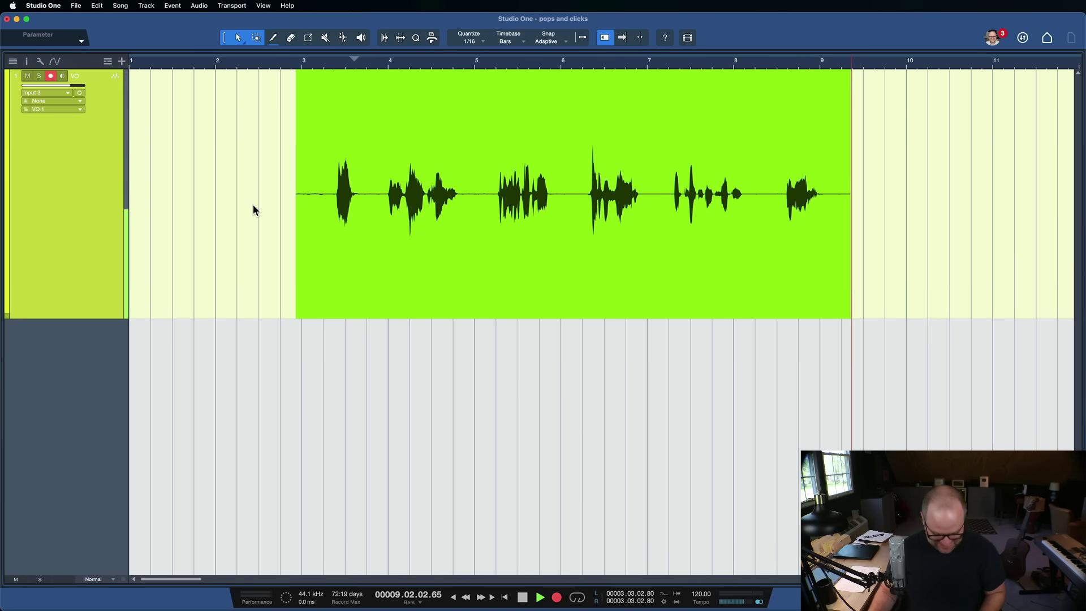
Stop recording on the VO track and turn on Ripple Edit
key(space)
key(space)
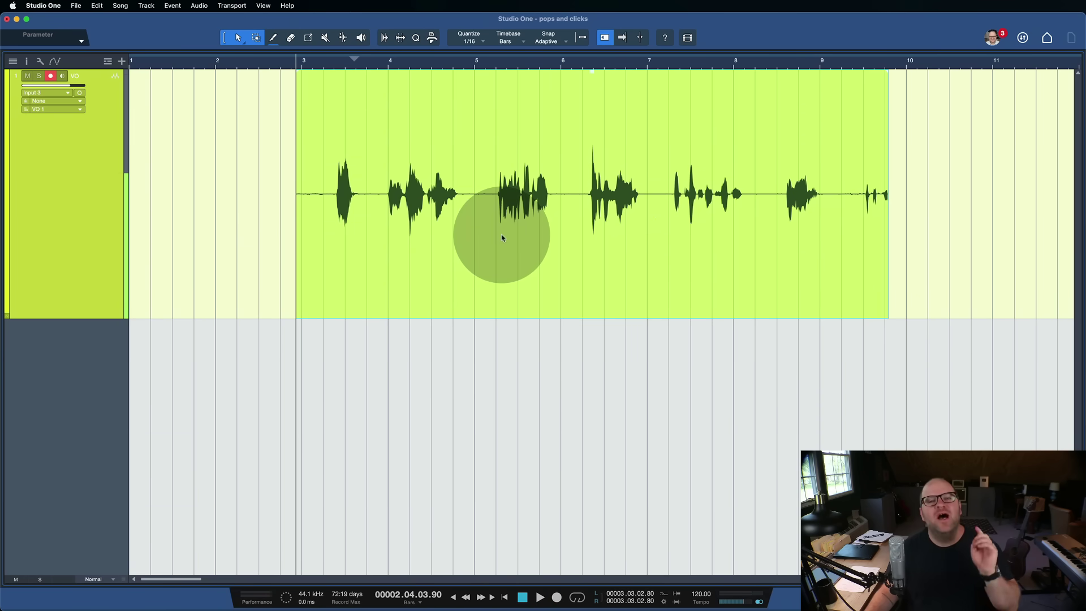
scroll(317, 180, up, 5)
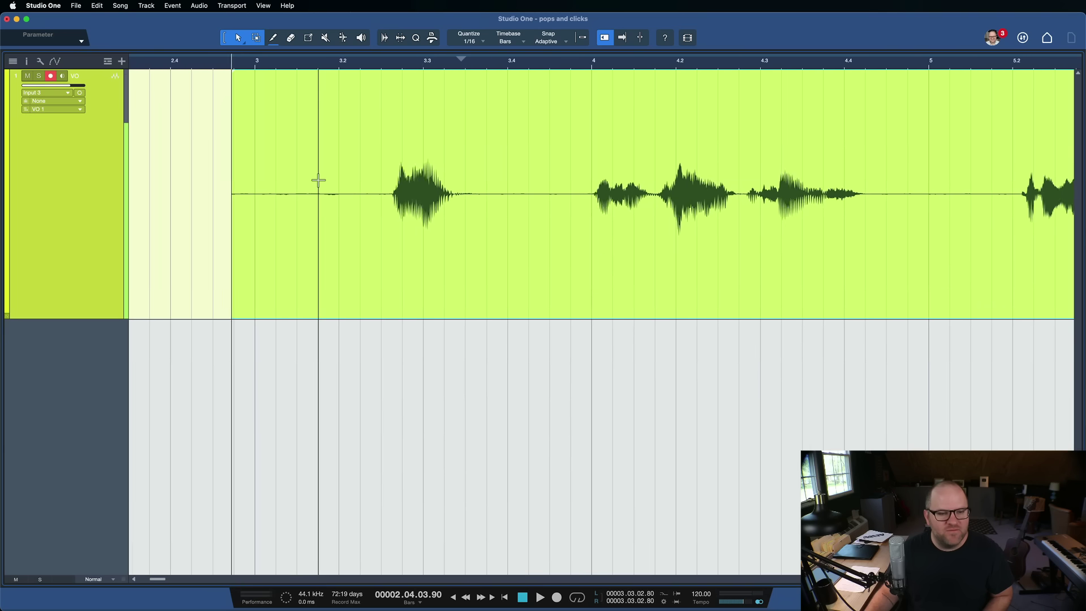
scroll(319, 179, down, 5)
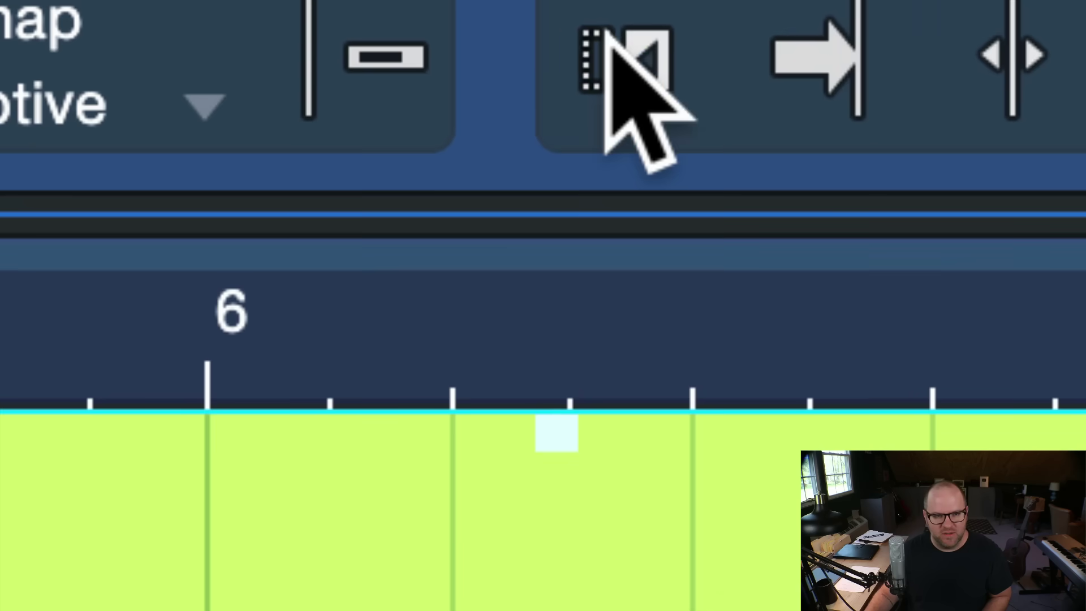
click(605, 37)
click(478, 80)
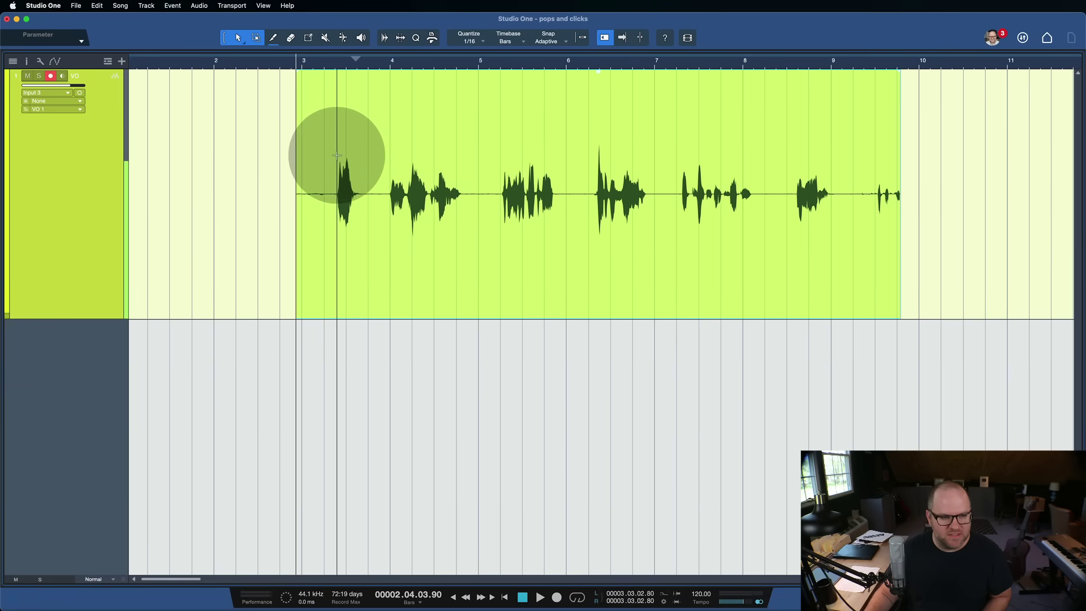
Ripple-delete the silence before the first word of the VO take and the gap between the first word and the second phrase
drag(337, 155, 38, 180)
key(Delete)
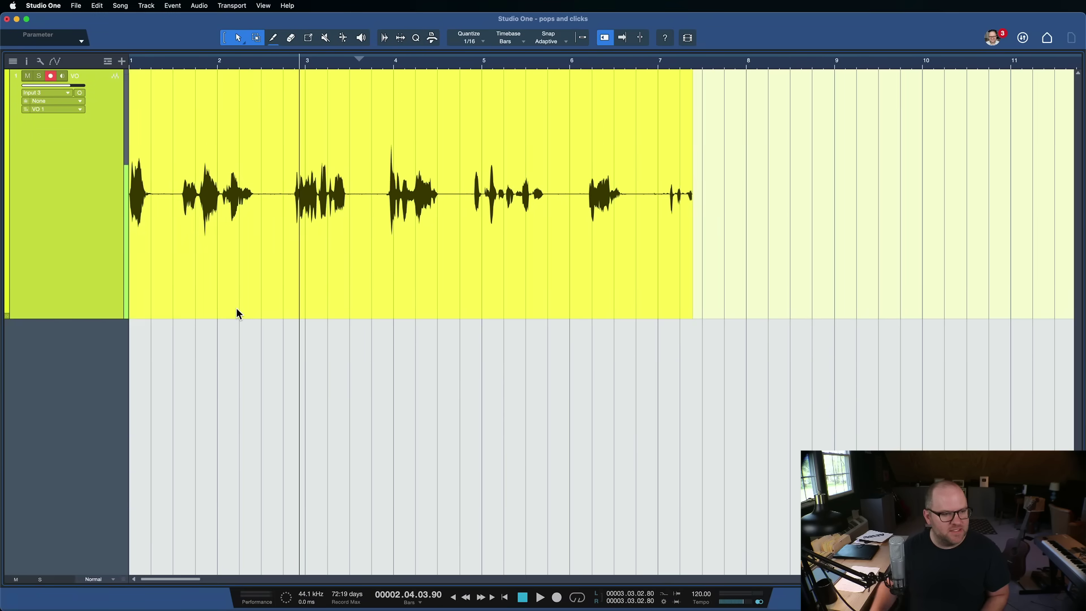
scroll(156, 220, up, 3)
key(e)
click(296, 245)
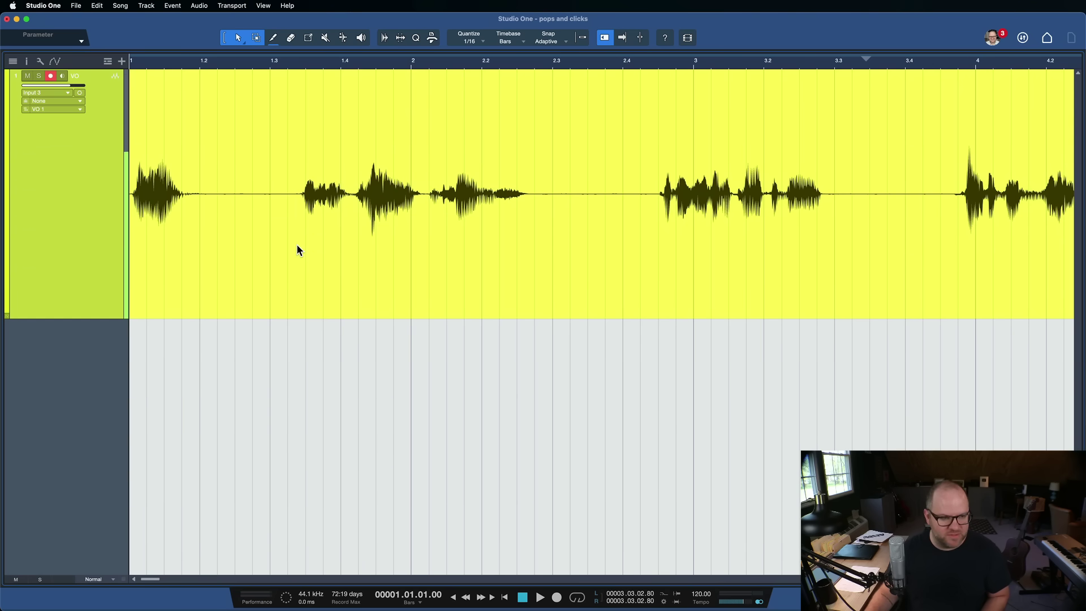
drag(179, 151, 298, 163)
key(alt+super+d)
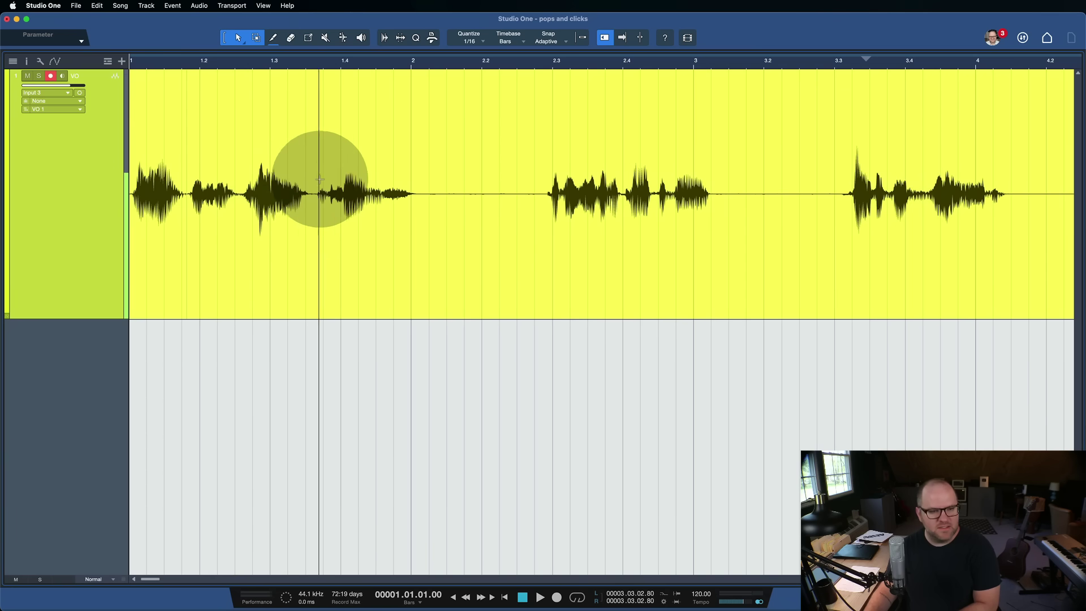
Ripple-delete the silent gaps separating the second, third, fourth and fifth phrases of the VO take
drag(424, 167, 528, 180)
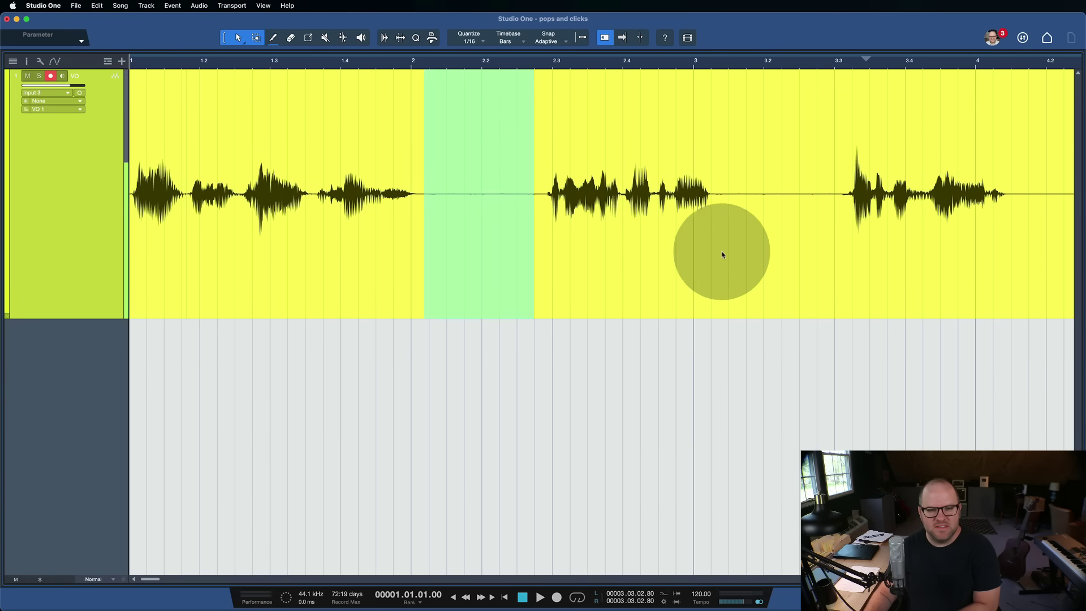
key(super+BackSpace)
drag(613, 162, 886, 180)
key(super+BackSpace)
key(alt+super+d)
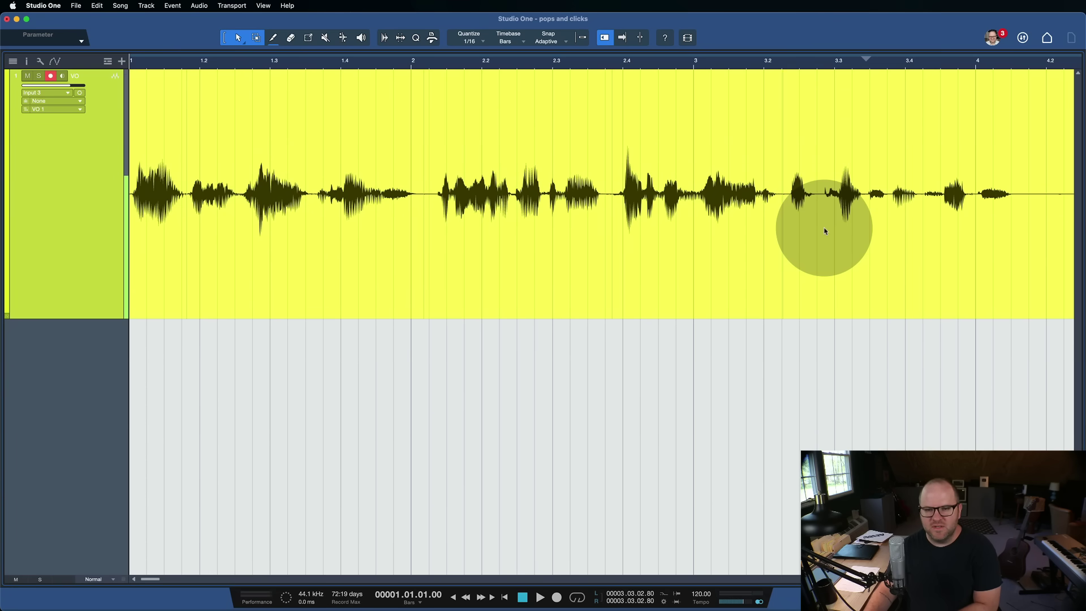
Ripple-delete the silence around the last full phrase and remove the leftover fragment at the end of the take
scroll(824, 229, right, 8)
drag(562, 141, 885, 189)
key(super+BackSpace)
key(super+BackSpace)
click(693, 264)
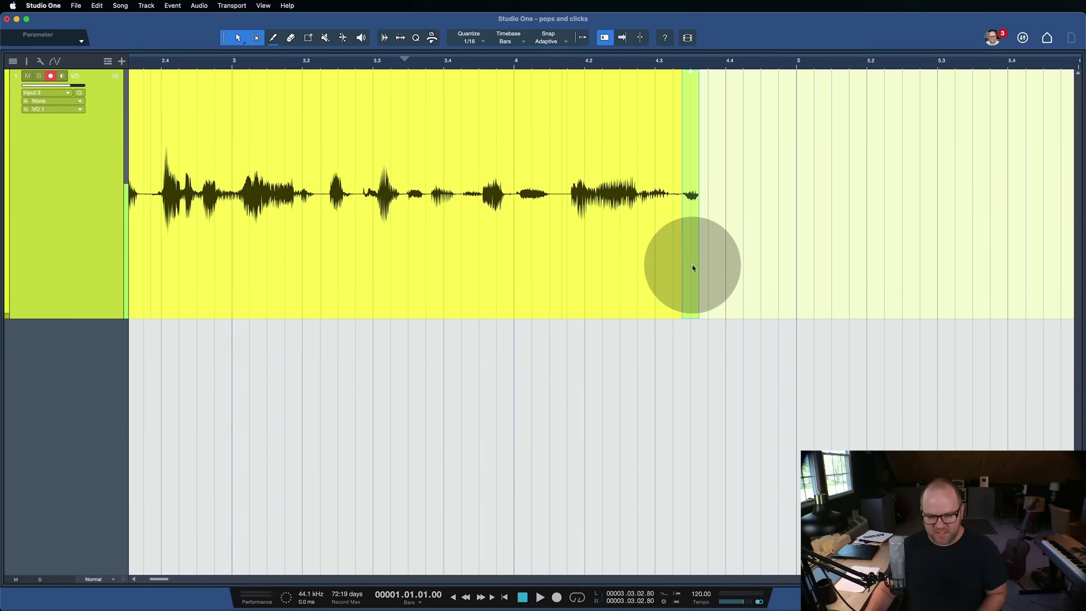
key(BackSpace)
scroll(692, 264, left, 8)
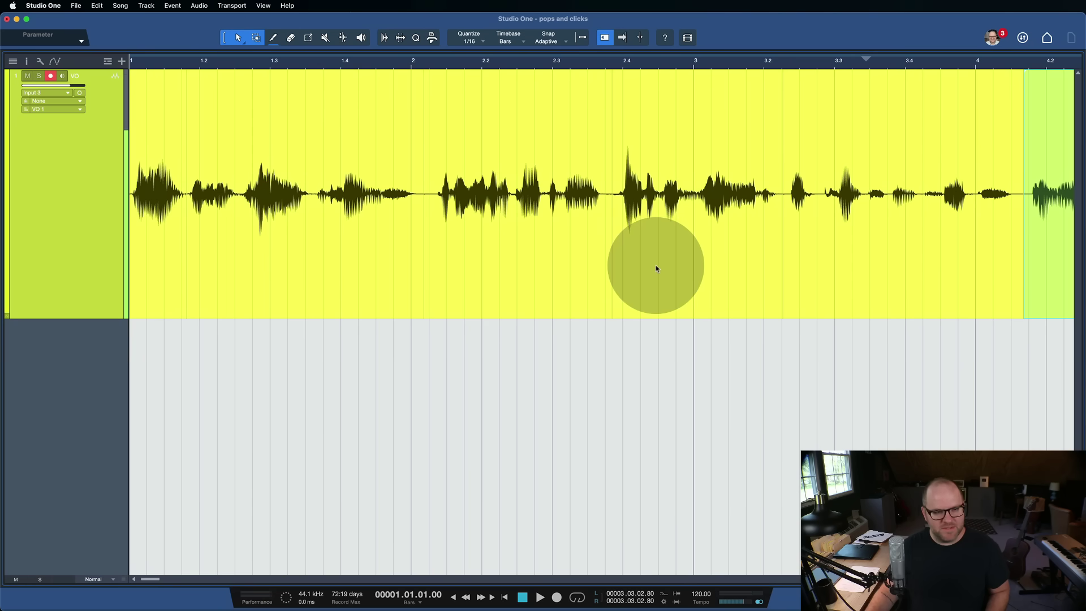
Examine the edit points between the first three VO clips up close
key(w)
key(w)
key(w)
click(272, 254)
click(216, 260)
drag(217, 263, 409, 276)
key(e)
key(e)
key(e)
key(e)
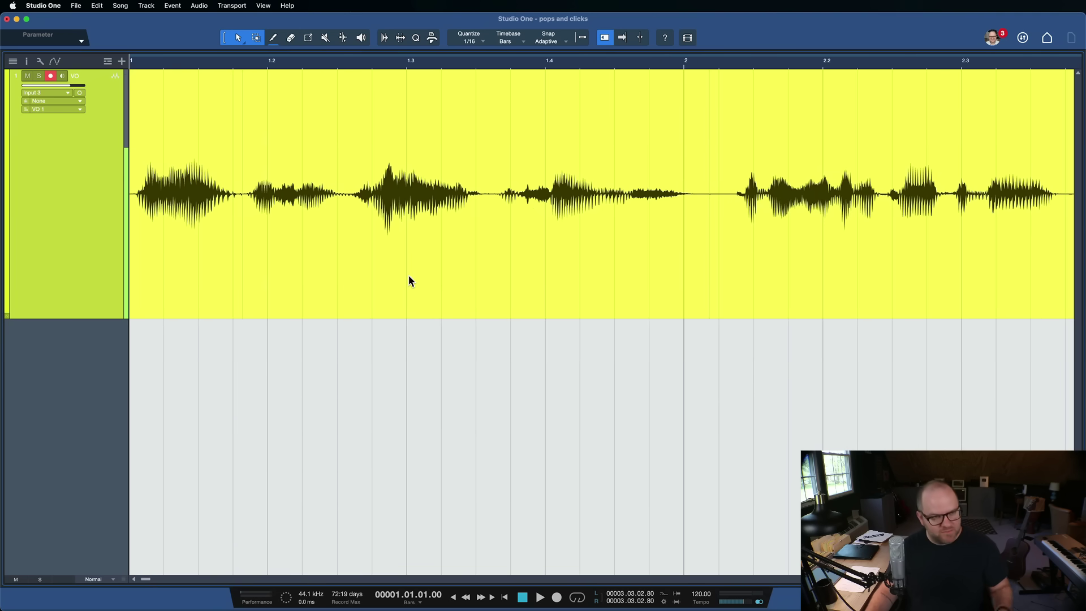
key(w)
click(498, 276)
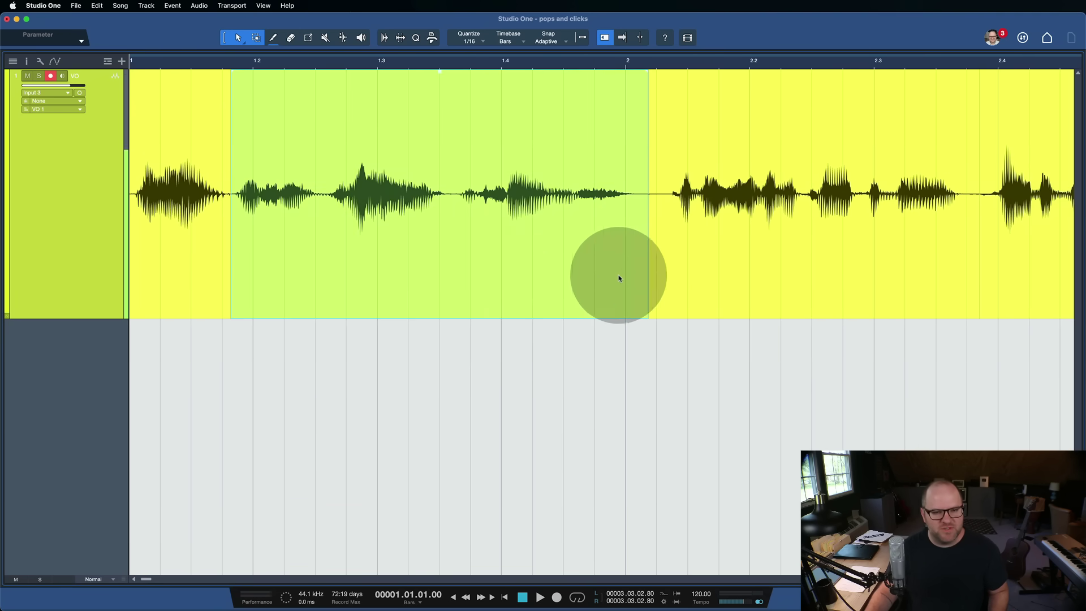
click(702, 276)
Select the first VO clip and play the edited track from its start to hear the cuts
drag(625, 279, 216, 256)
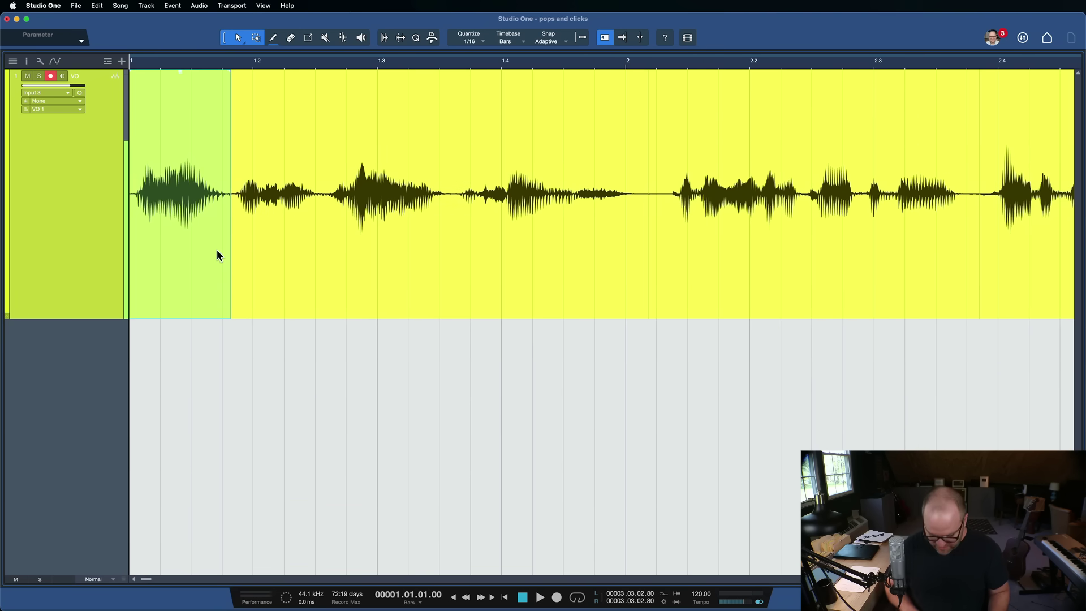
key(space)
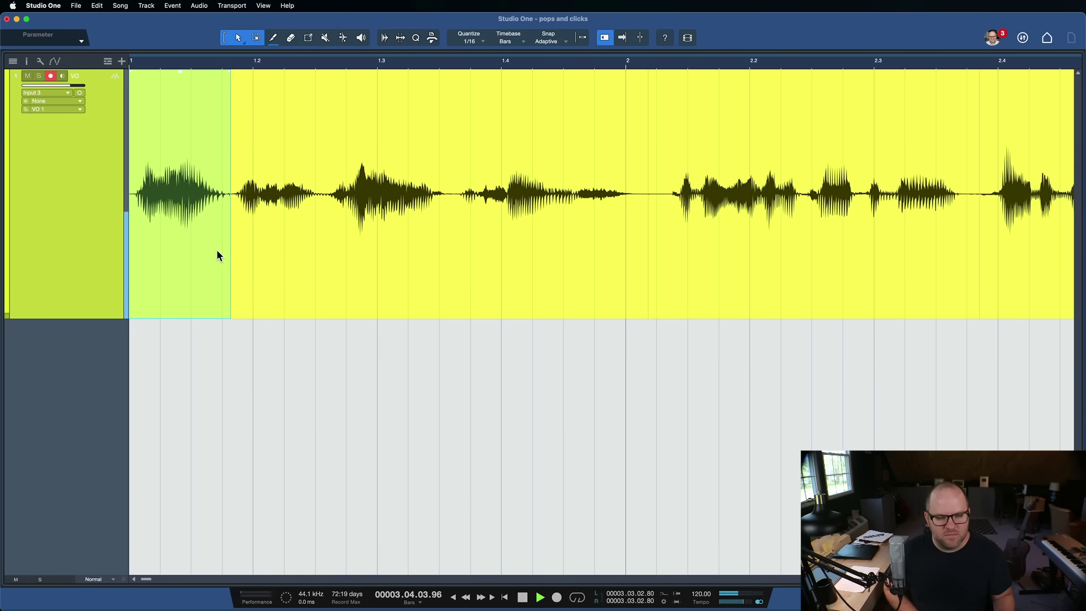
key(space)
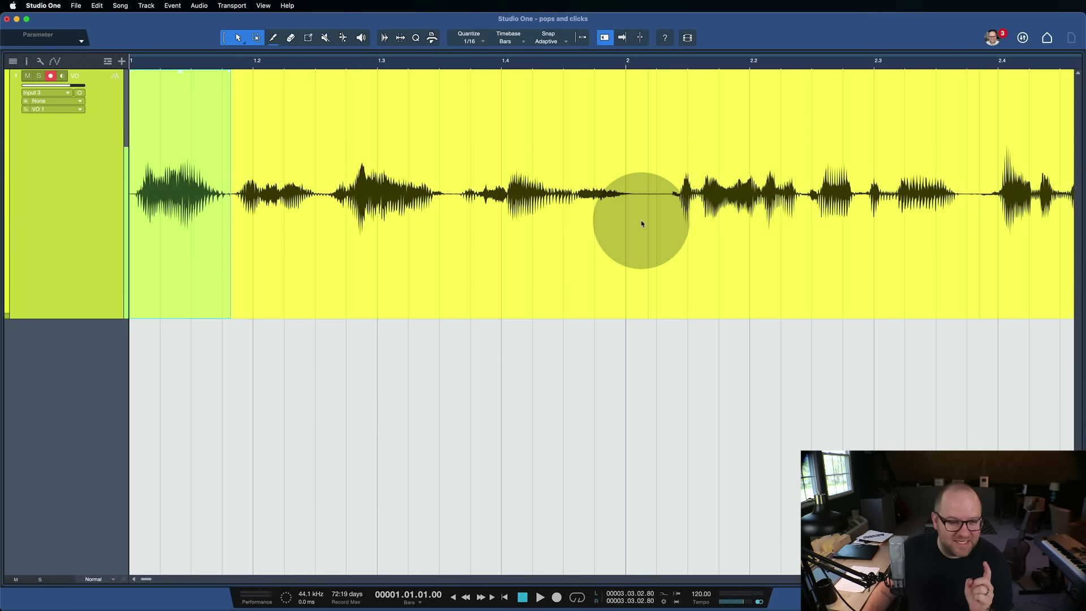
Examine the clips and their boundaries one by one along the edited VO track
click(538, 298)
click(688, 299)
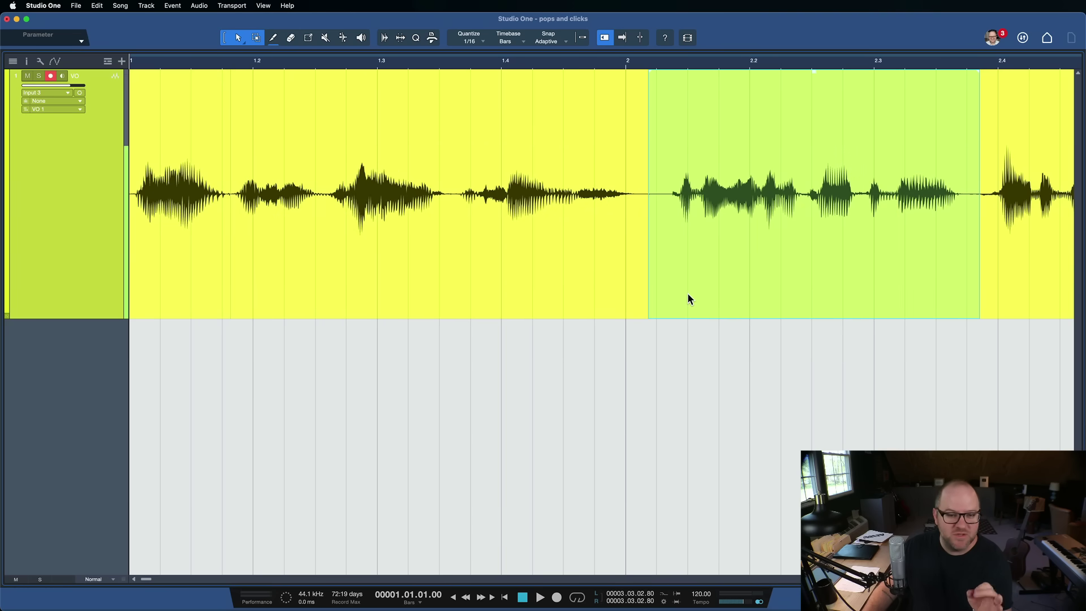
scroll(687, 294, up, 3)
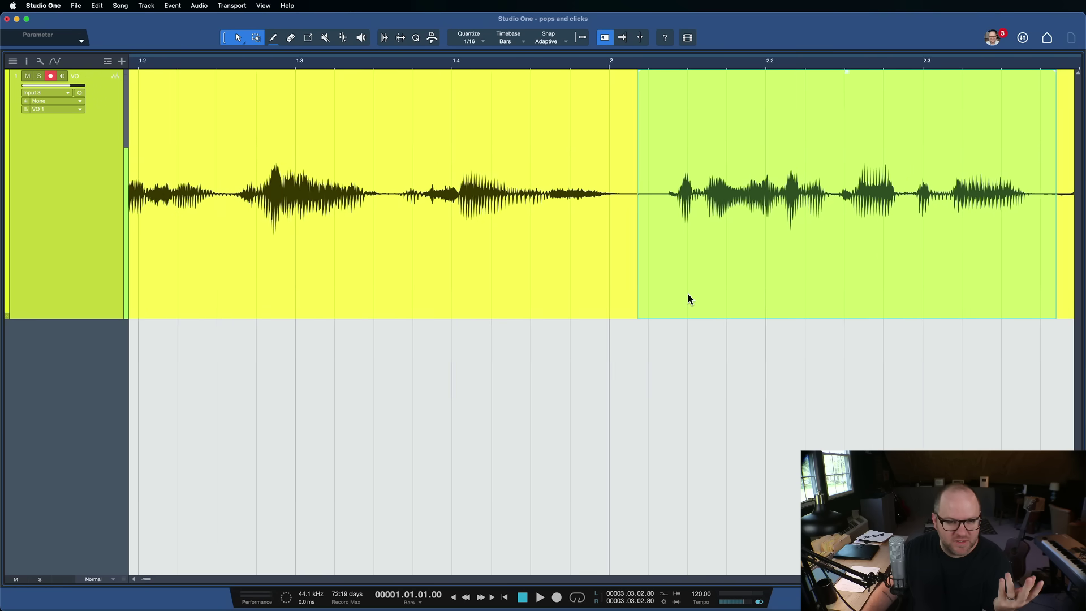
scroll(687, 293, down, 6)
click(621, 274)
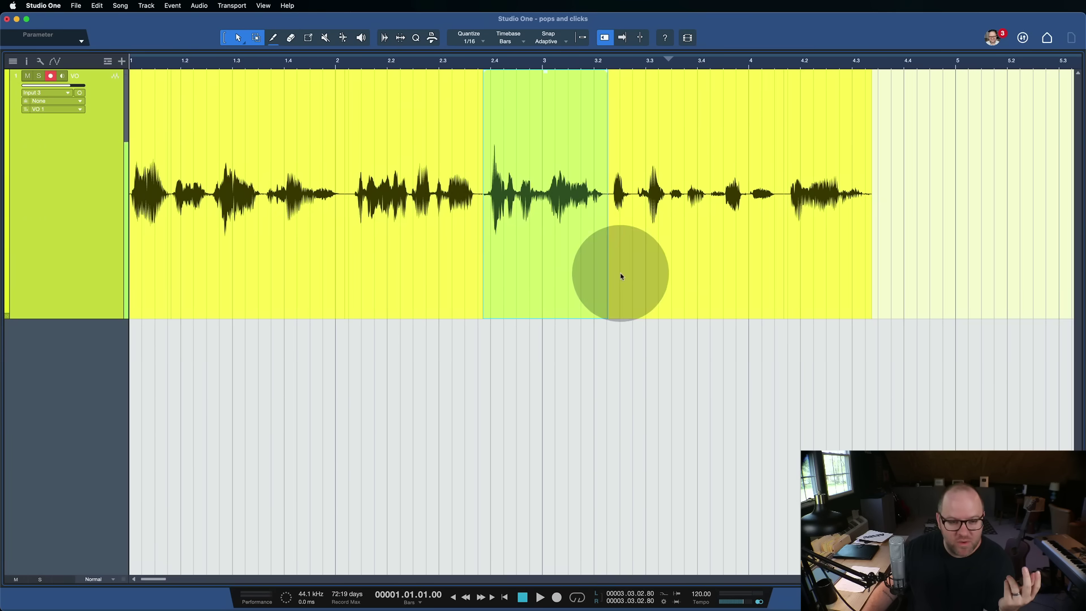
click(790, 242)
click(710, 250)
click(594, 242)
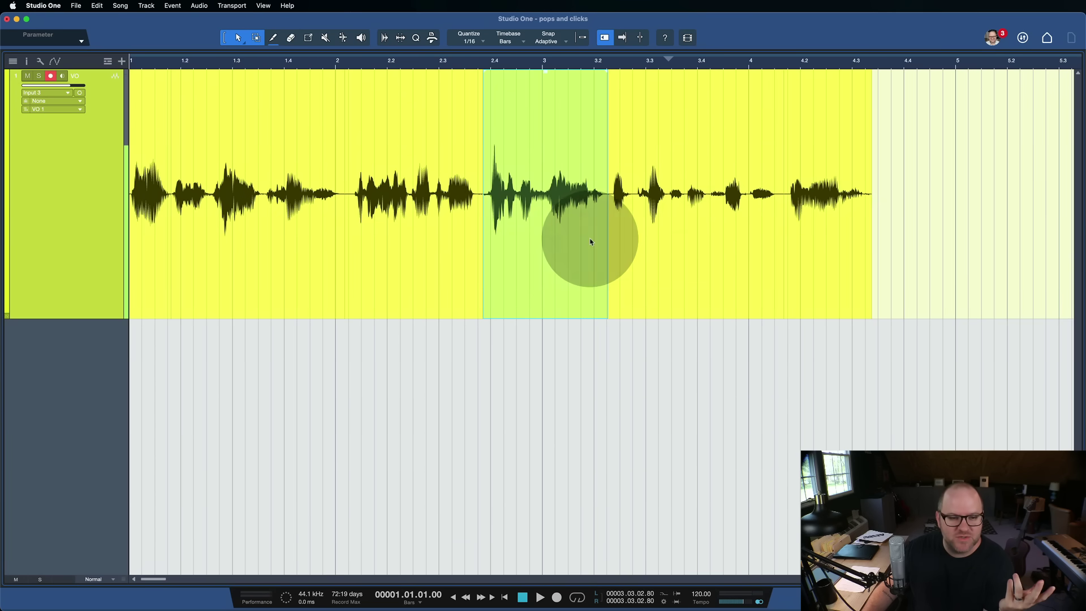
click(453, 249)
click(304, 261)
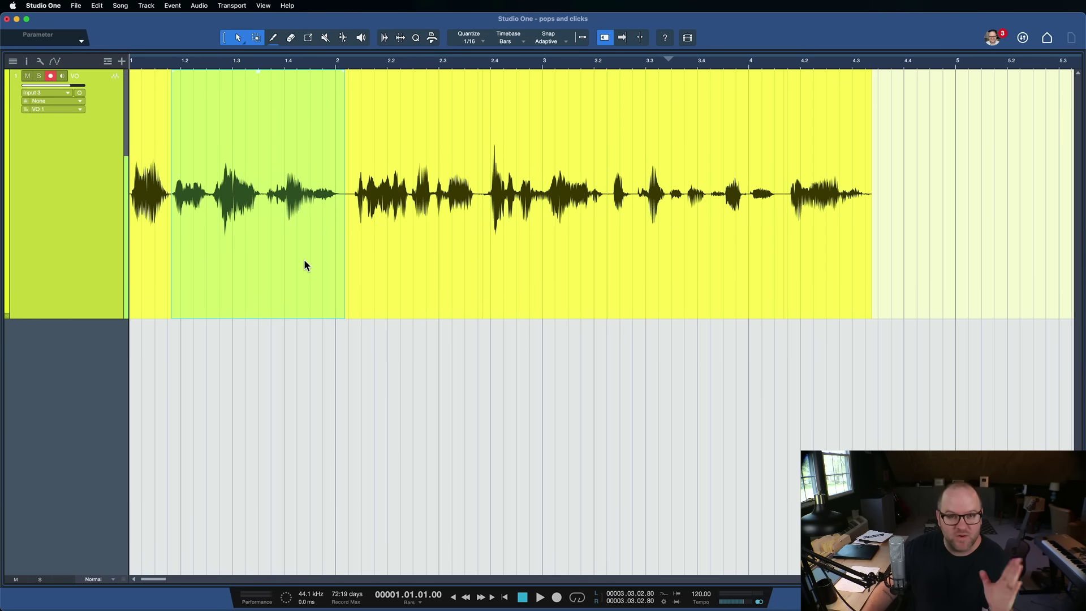
click(359, 266)
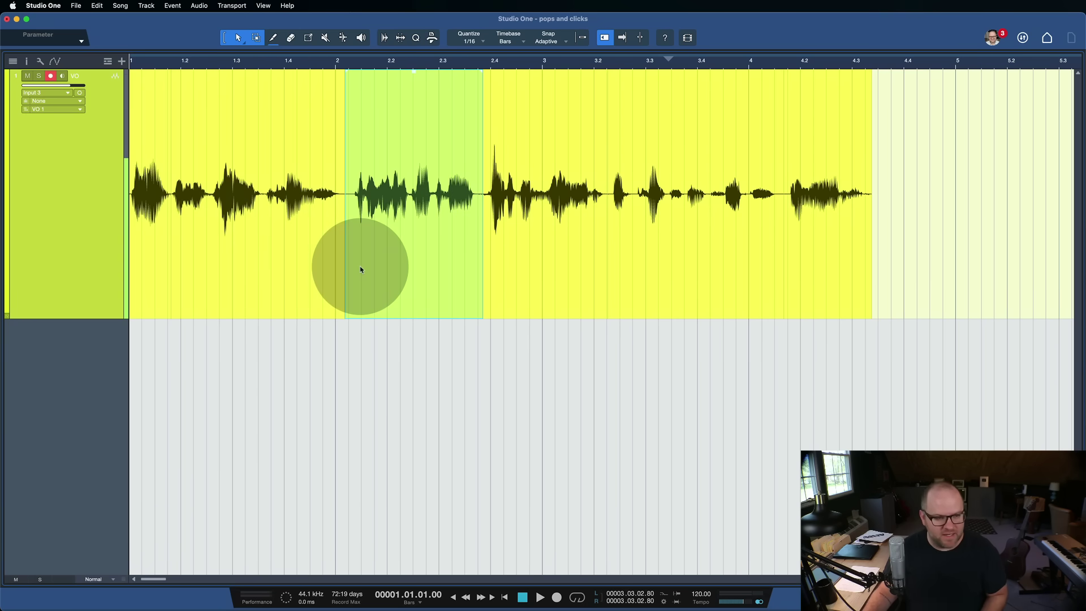
Play across the cut between the second and third clips, starting partway through the second clip at beat 1.3
scroll(359, 266, up, 5)
scroll(360, 266, up, 1)
scroll(360, 265, left, 4)
scroll(179, 94, left, 5)
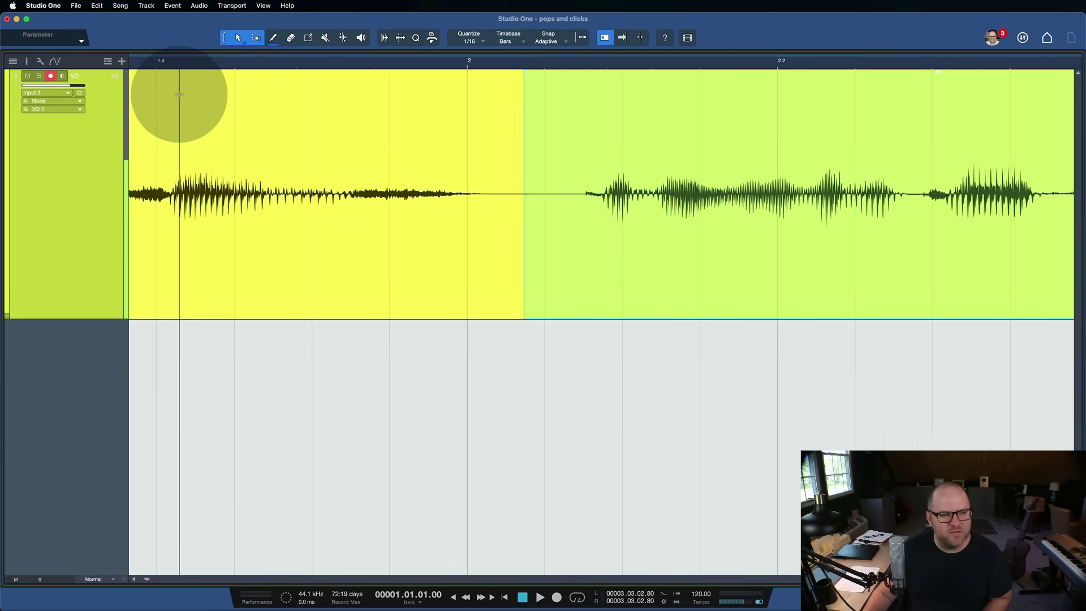
key(space)
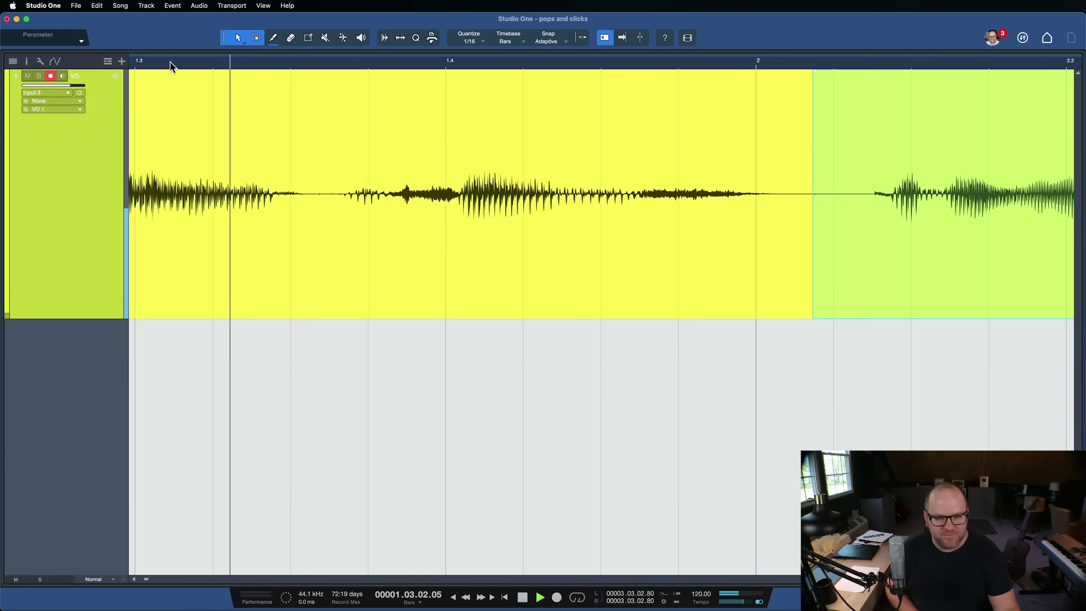
key(space)
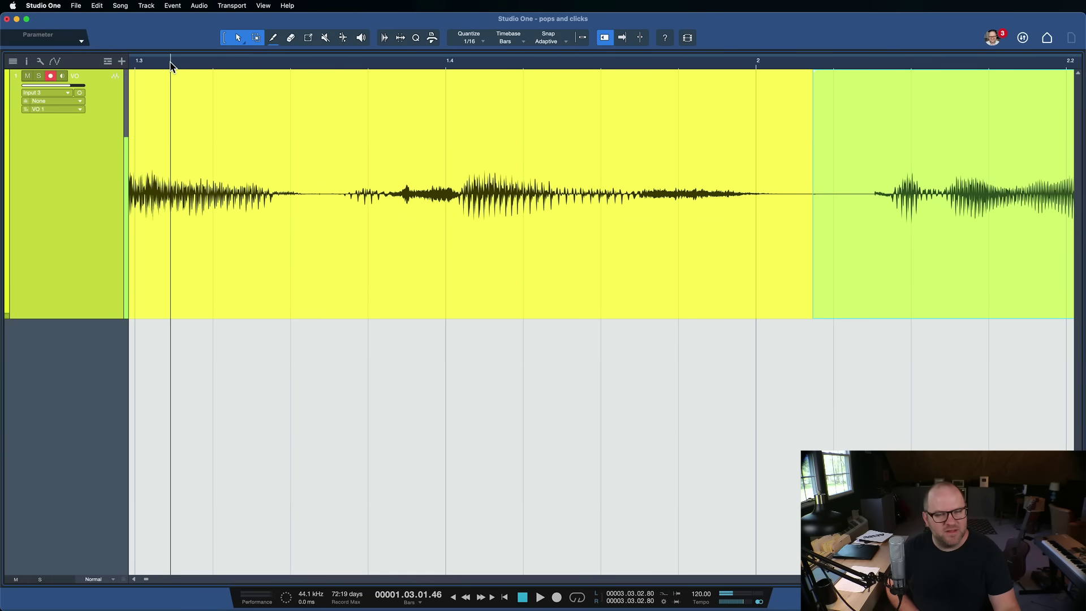
key(space)
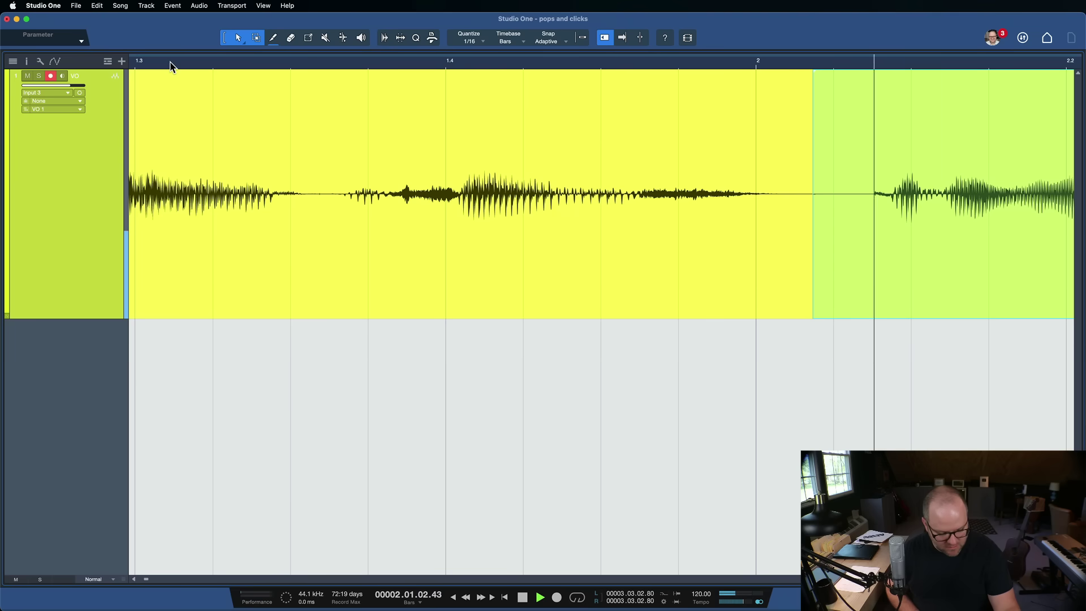
key(space)
key(space)
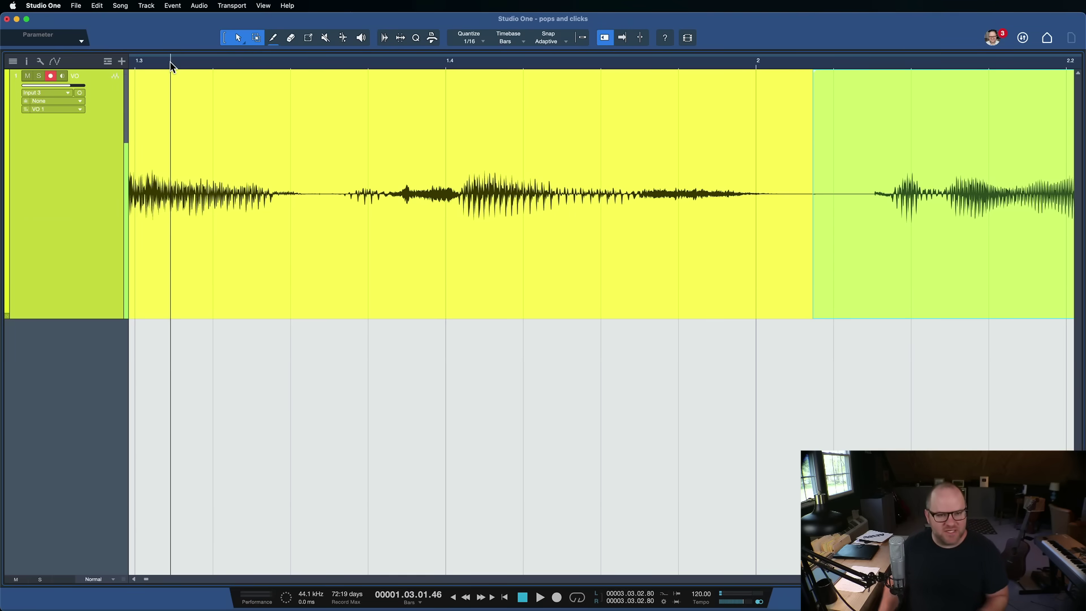
Copy the last VO clip and paste the copy into the empty area at about bar 9
scroll(264, 122, down, 10)
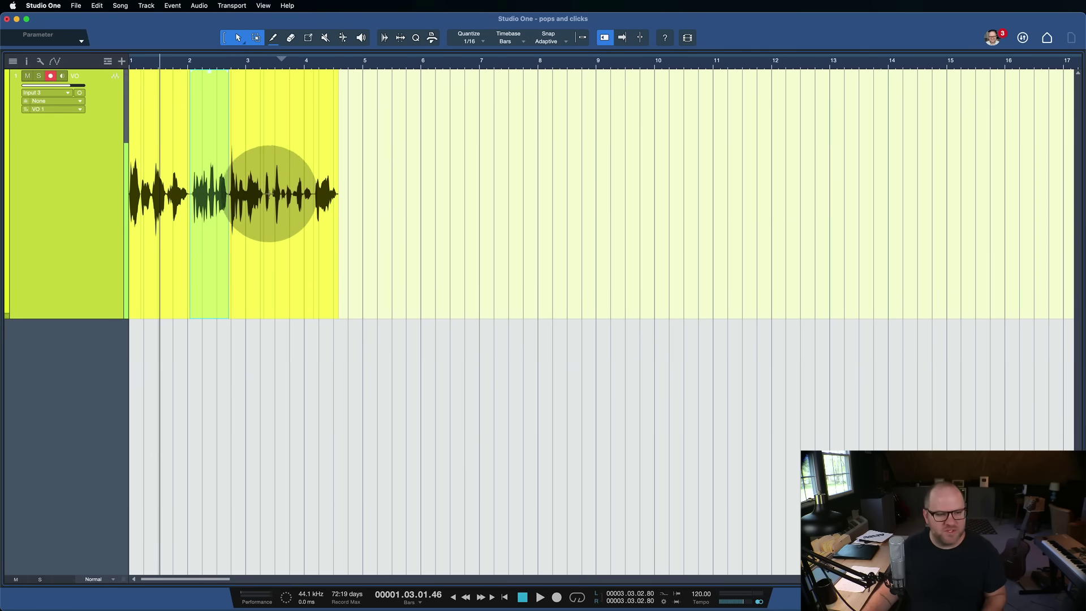
click(325, 265)
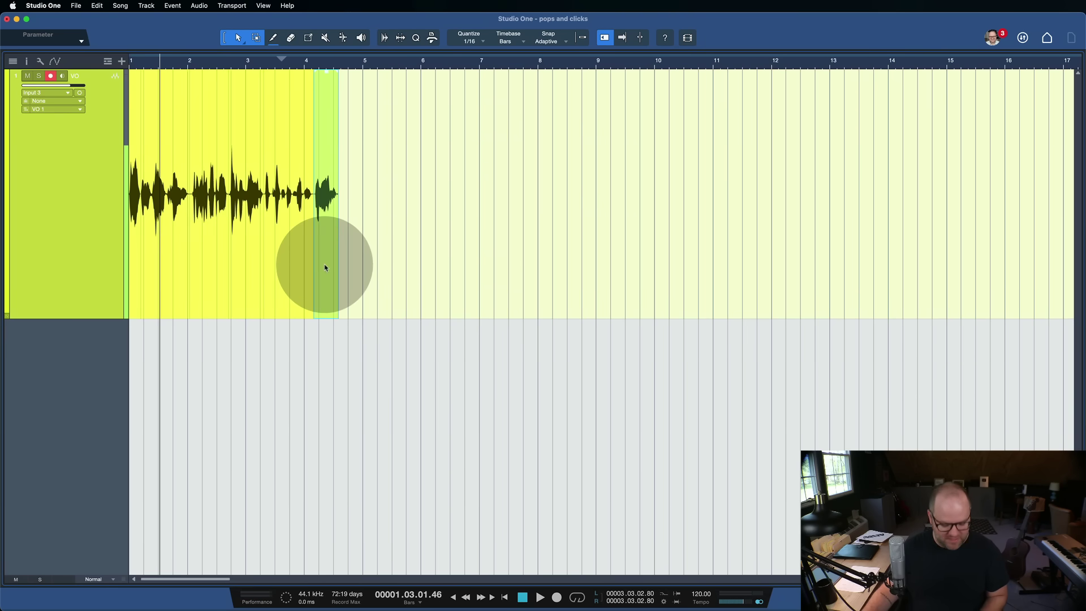
click(610, 65)
key(super+v)
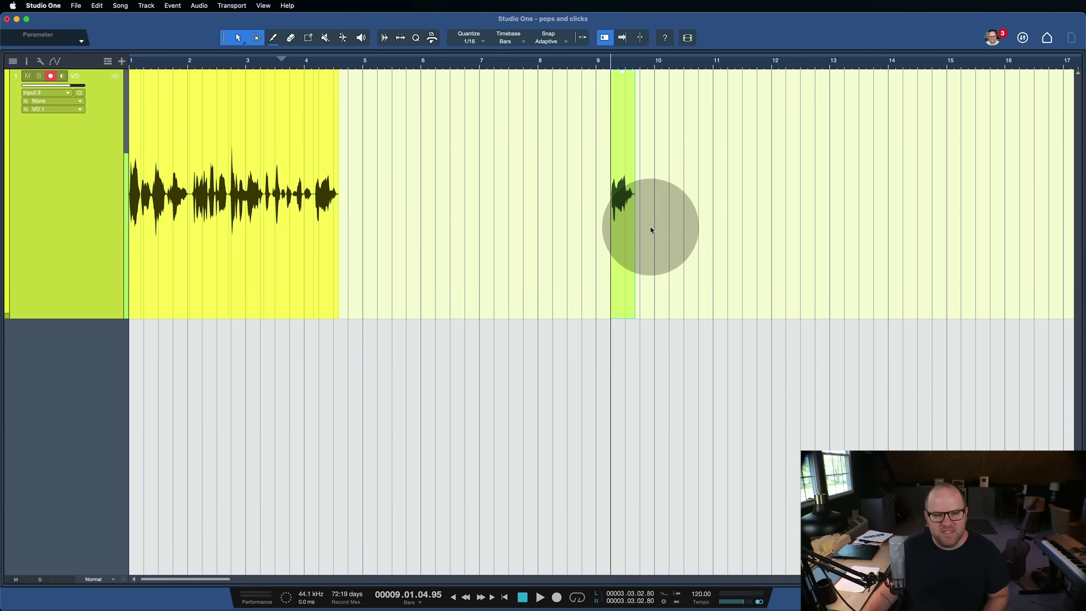
Play from the empty space just before the pasted clip to hear how its unfaded start sounds
scroll(651, 230, up, 5)
scroll(497, 247, up, 3)
scroll(497, 247, left, 5)
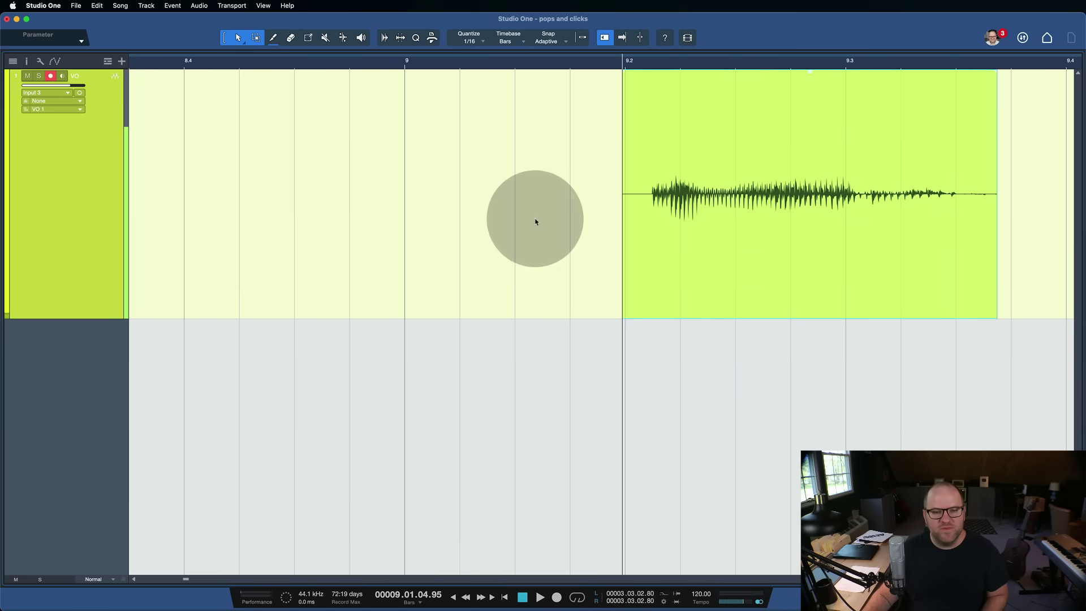
scroll(625, 175, up, 2)
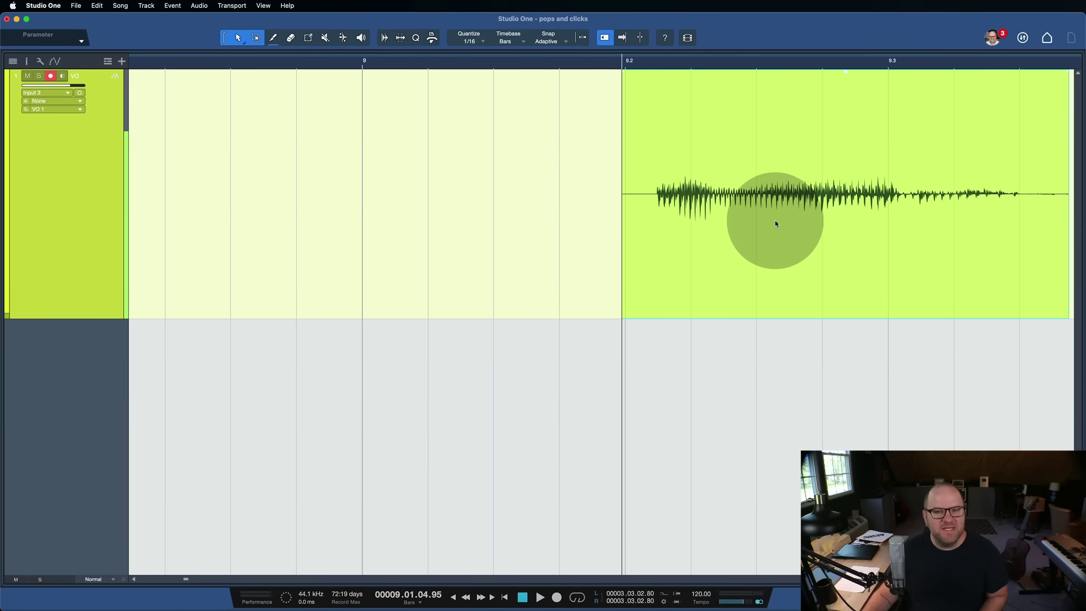
scroll(775, 222, right, 2)
click(568, 101)
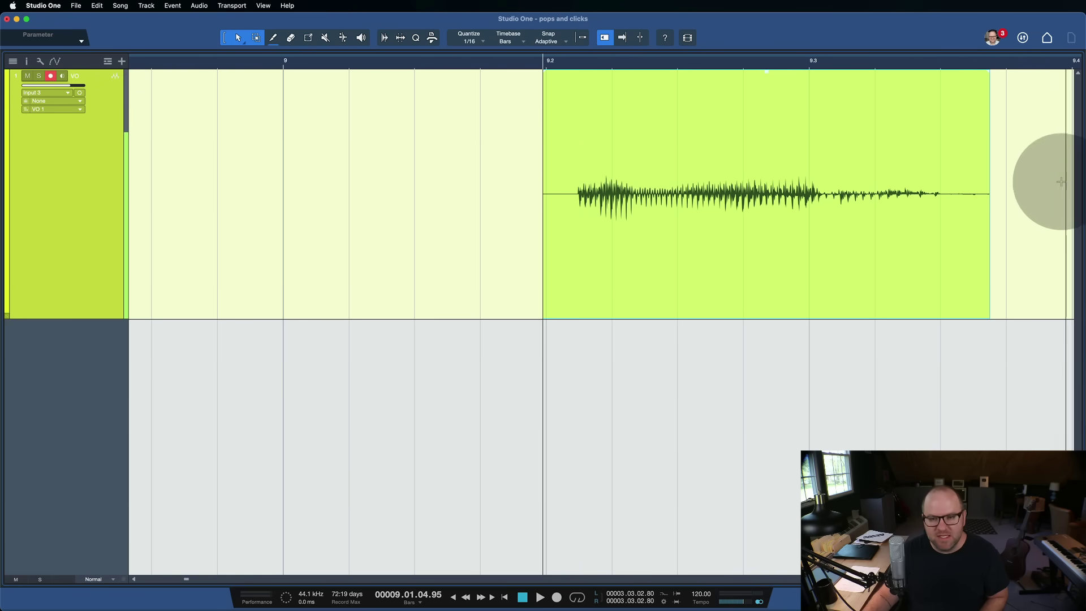
click(377, 64)
key(space)
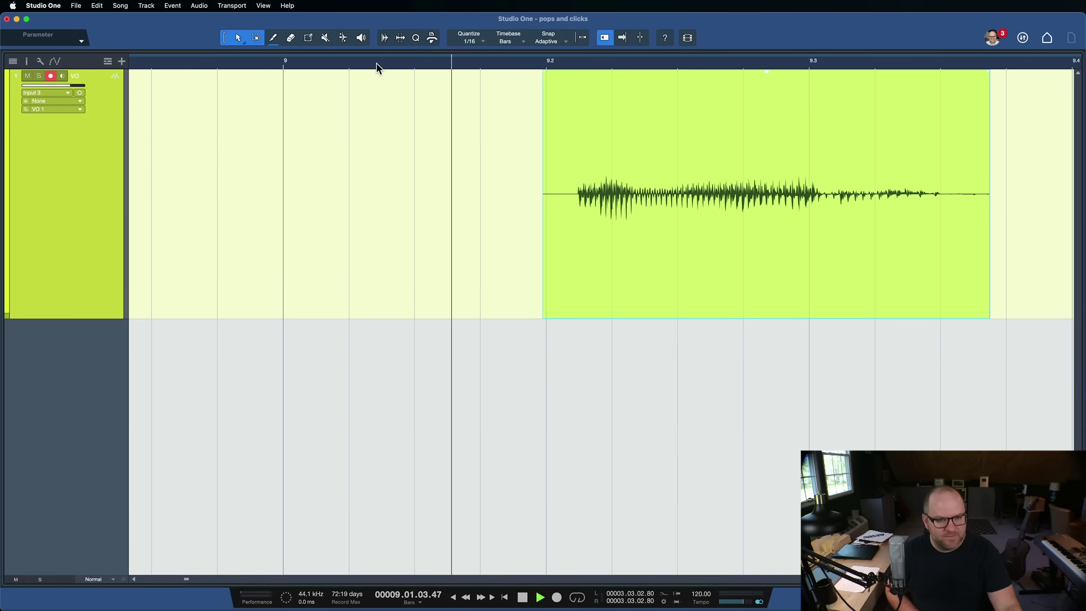
key(space)
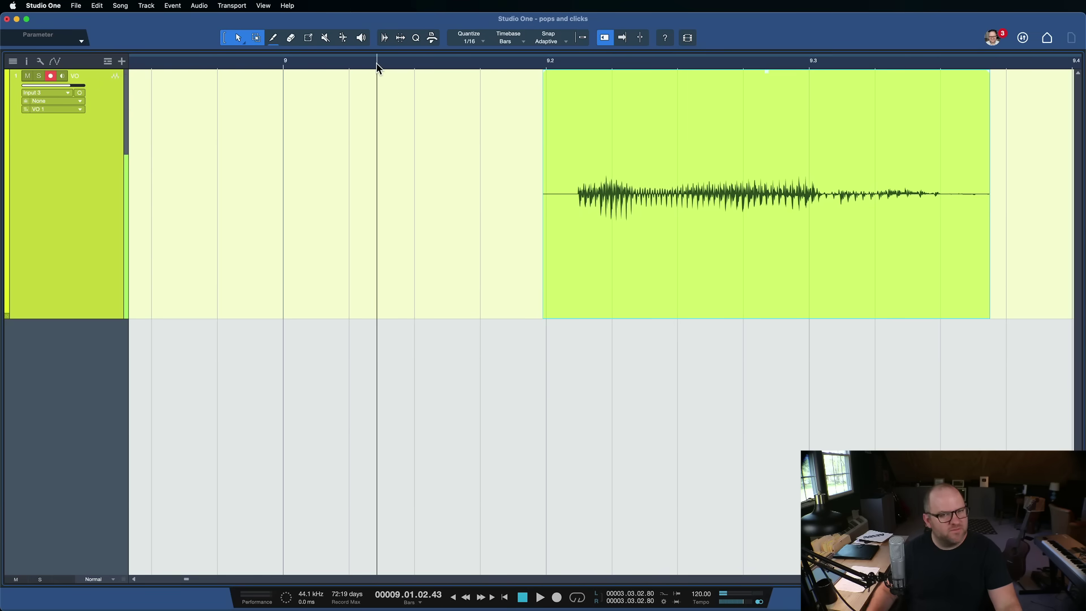
Play from the middle of the pasted clip, at about 9.2.3, through its end
scroll(751, 177, right, 5)
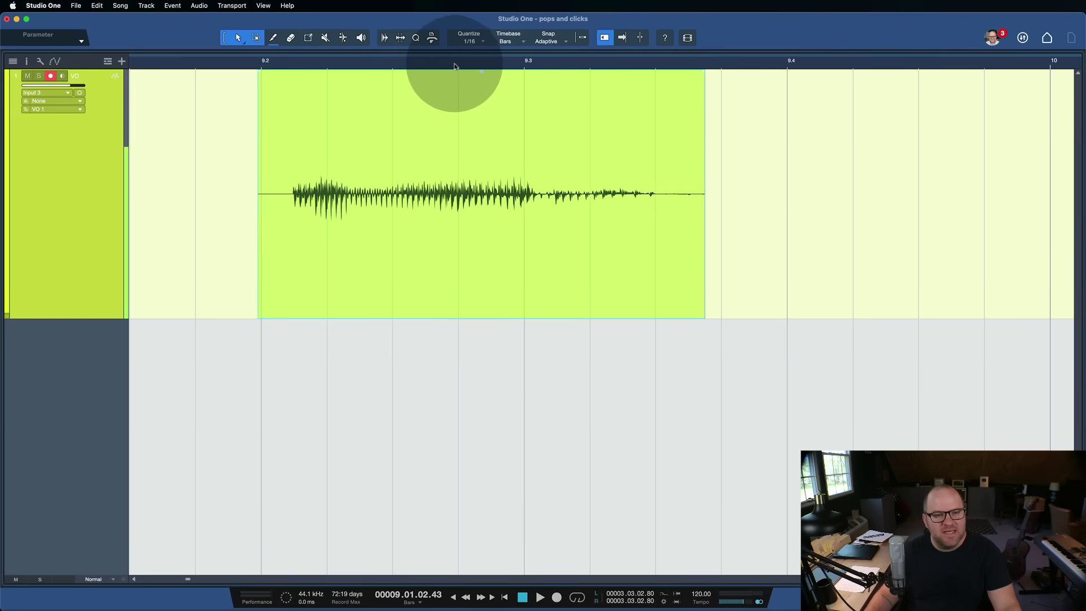
click(443, 66)
key(space)
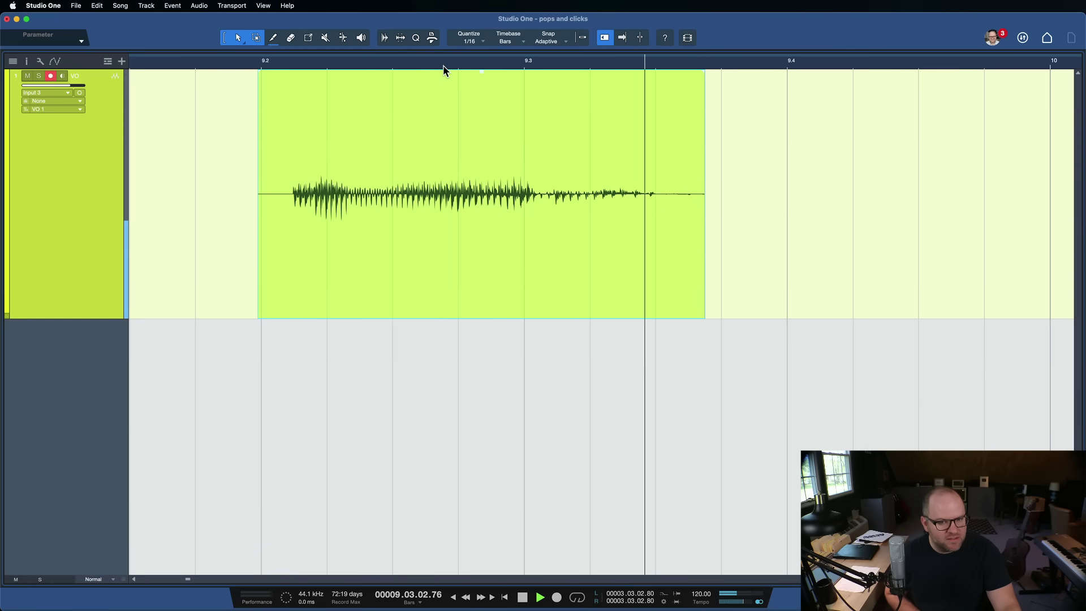
key(space)
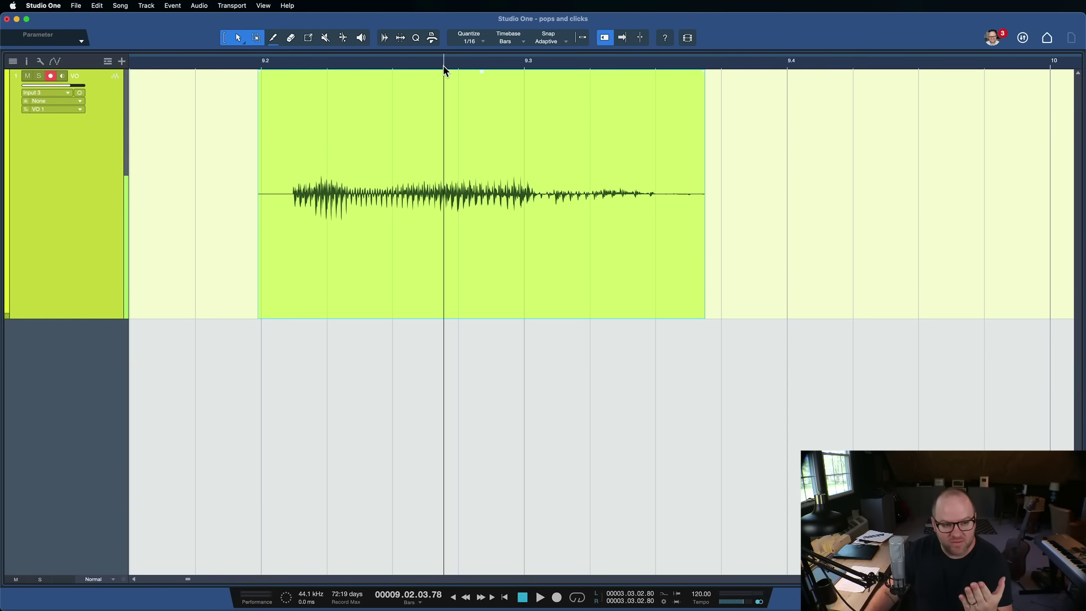
Split off the second half of the pasted clip with a range selection and shift it slightly earlier over the first half
drag(436, 138, 786, 164)
click(538, 254)
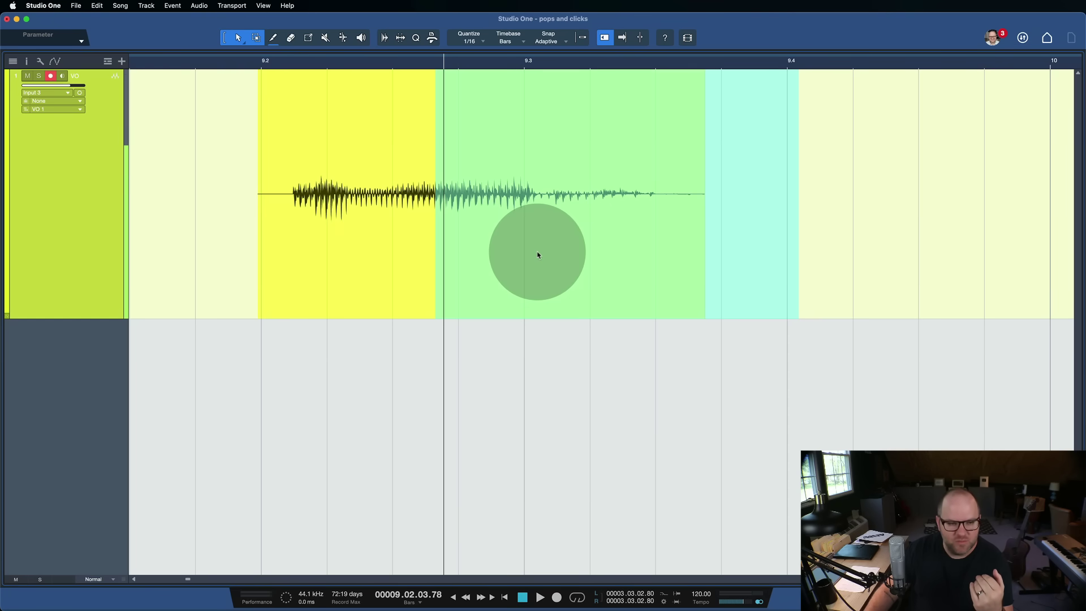
drag(538, 254, 521, 252)
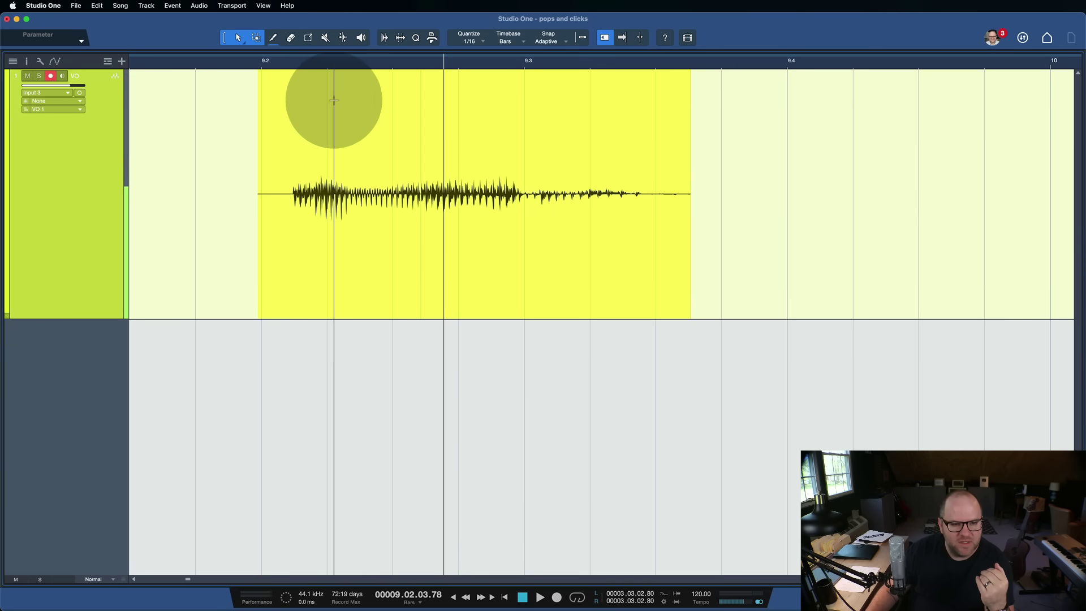
Play from the pasted clip's start at 9.2 across the new cut to its end
click(260, 66)
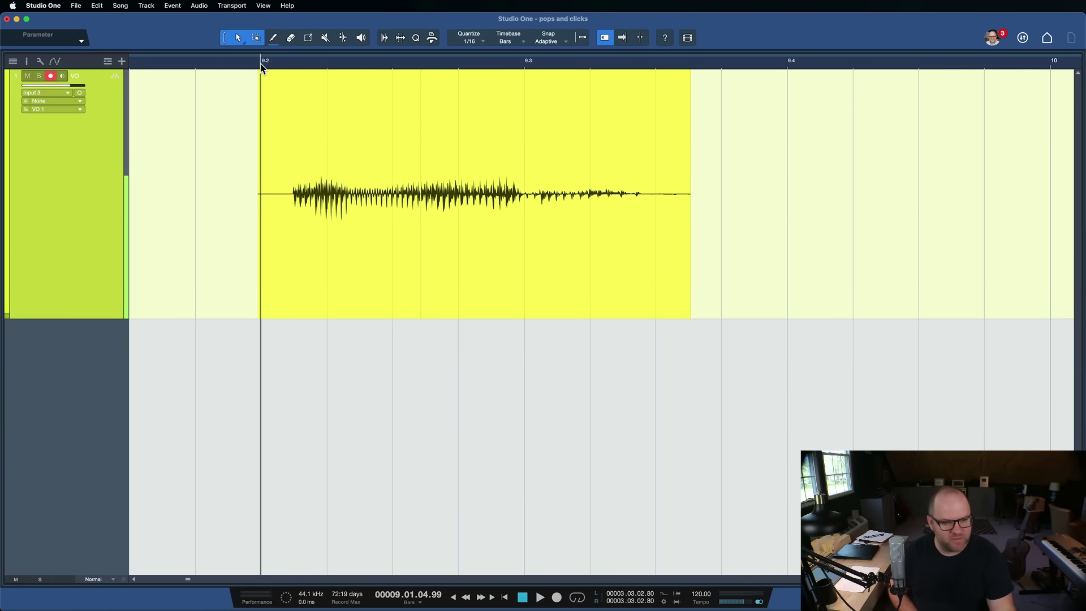
key(space)
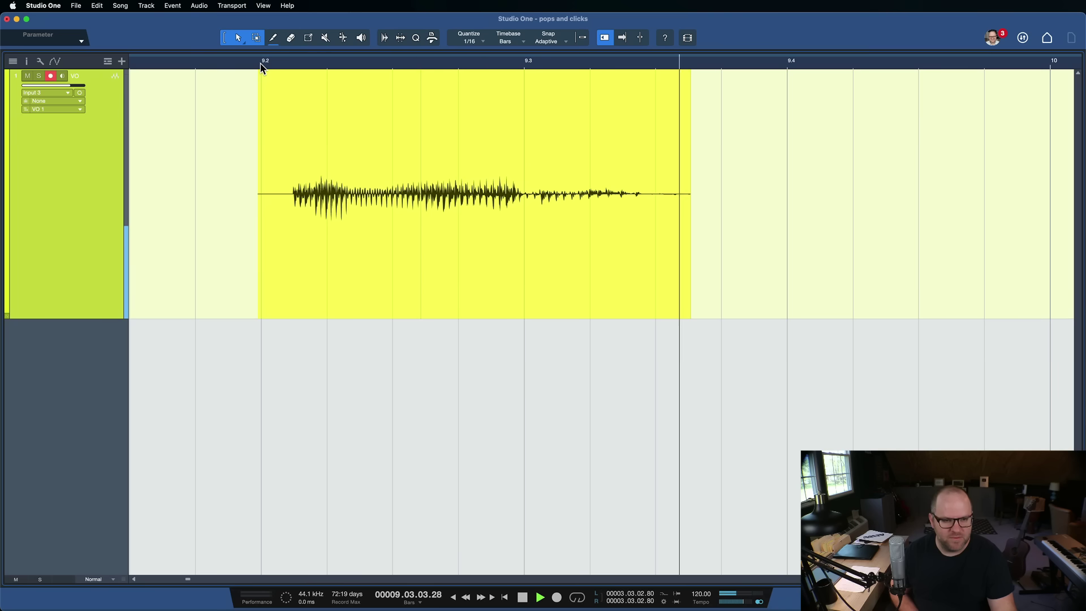
key(space)
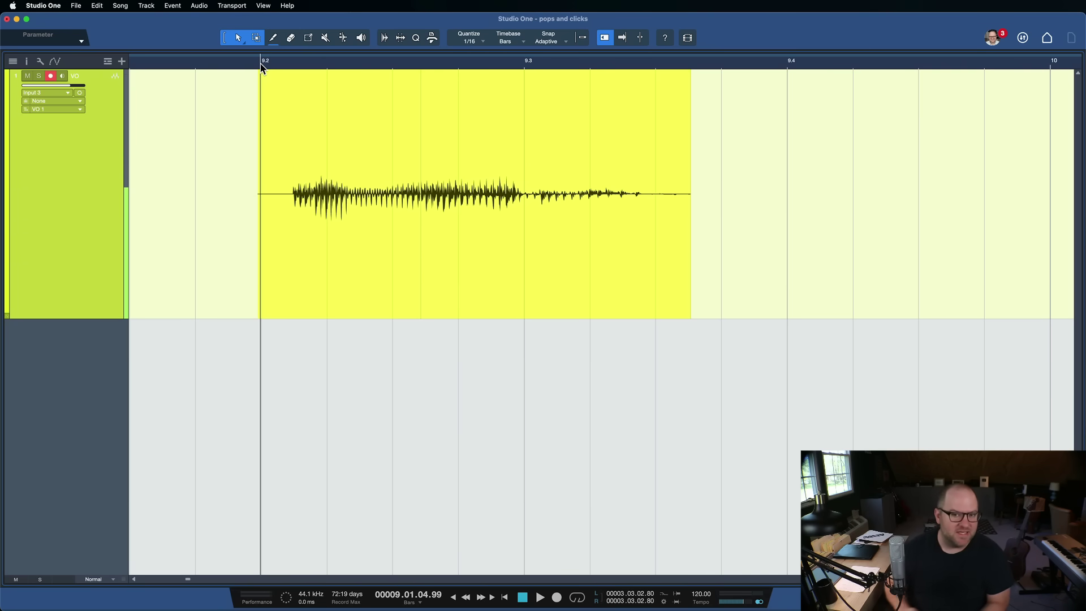
Examine the second piece's waveform and its unfaded ending beyond 9.3
scroll(444, 238, up, 3)
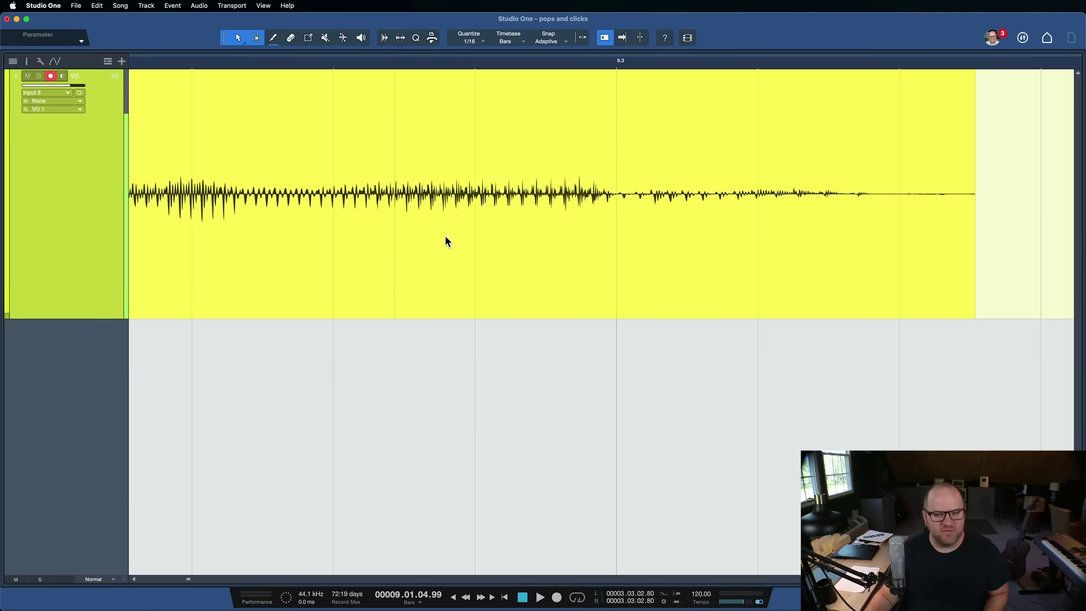
scroll(445, 235, down, 3)
click(564, 61)
click(584, 258)
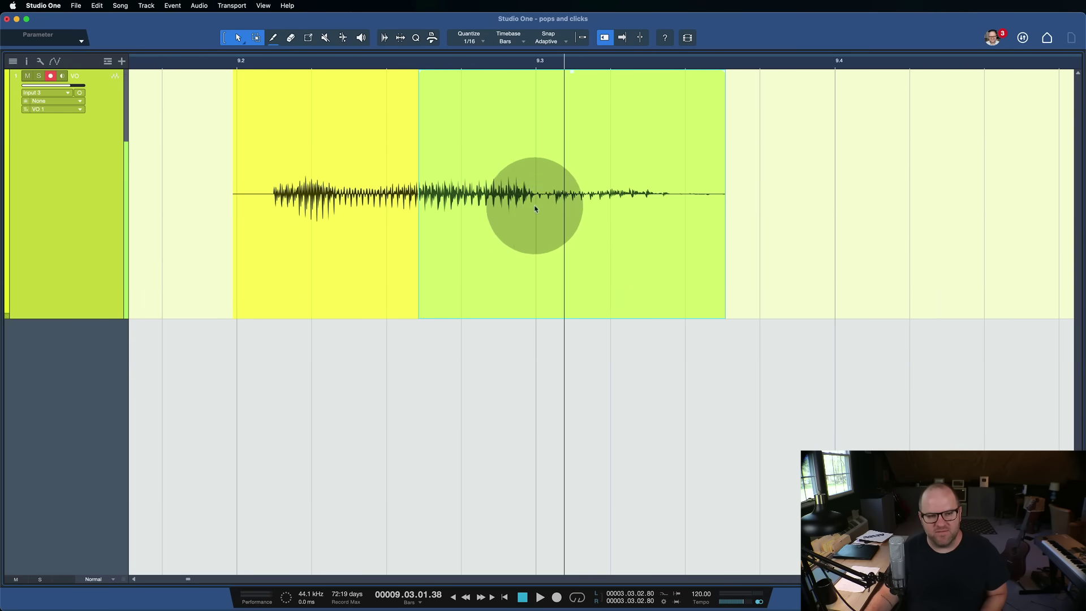
click(521, 113)
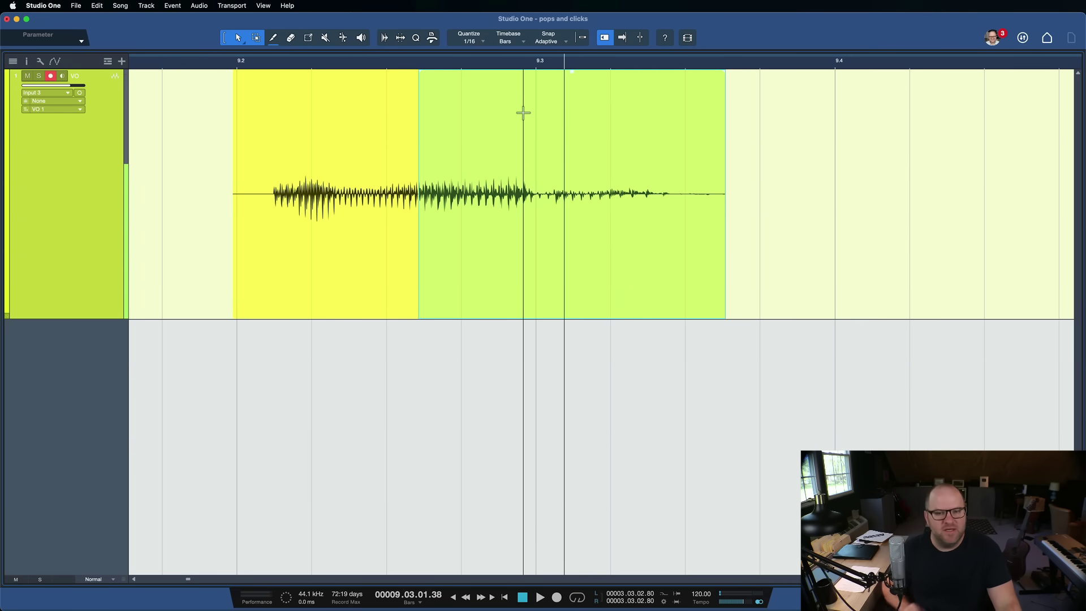
click(790, 116)
click(692, 227)
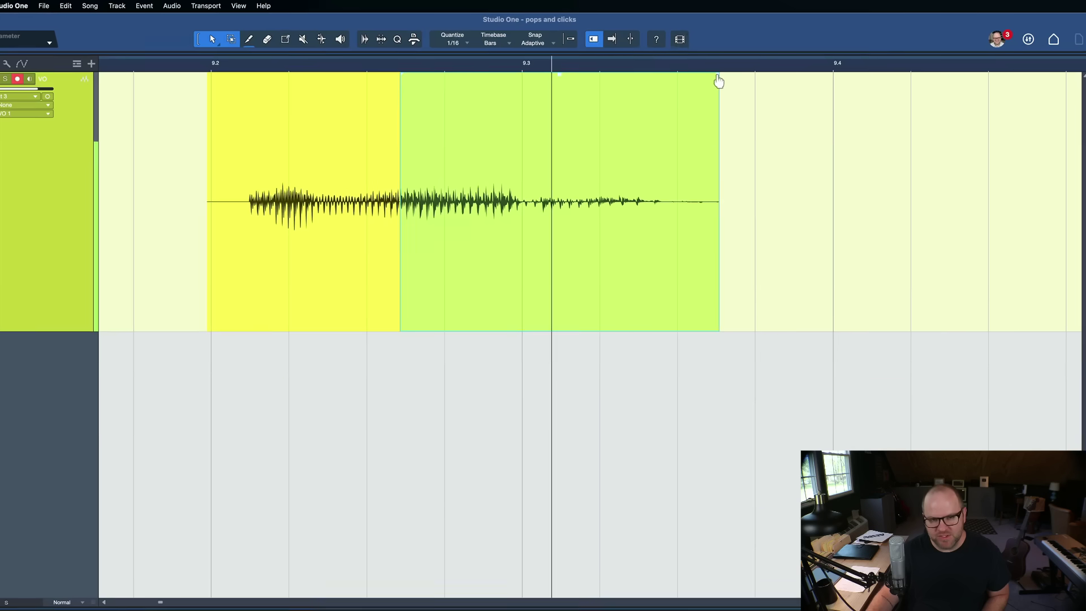
Try a linear fade-out over the whole second piece and play from just before it
drag(724, 125, 392, 184)
click(636, 98)
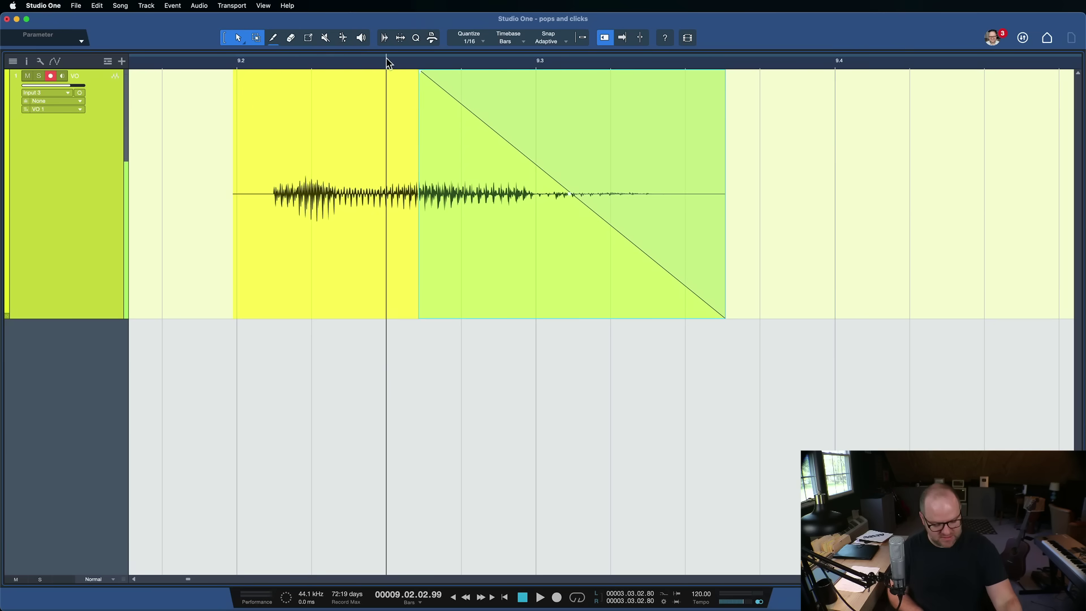
key(space)
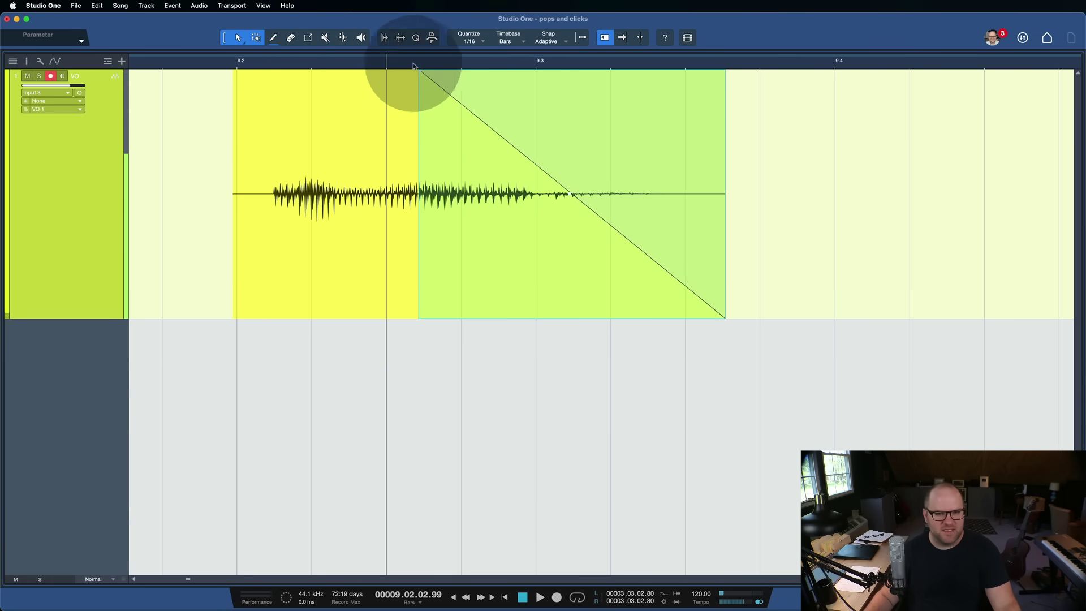
Shorten the second piece's fade-out to just its quiet tail and play from early in the piece
drag(419, 72, 700, 77)
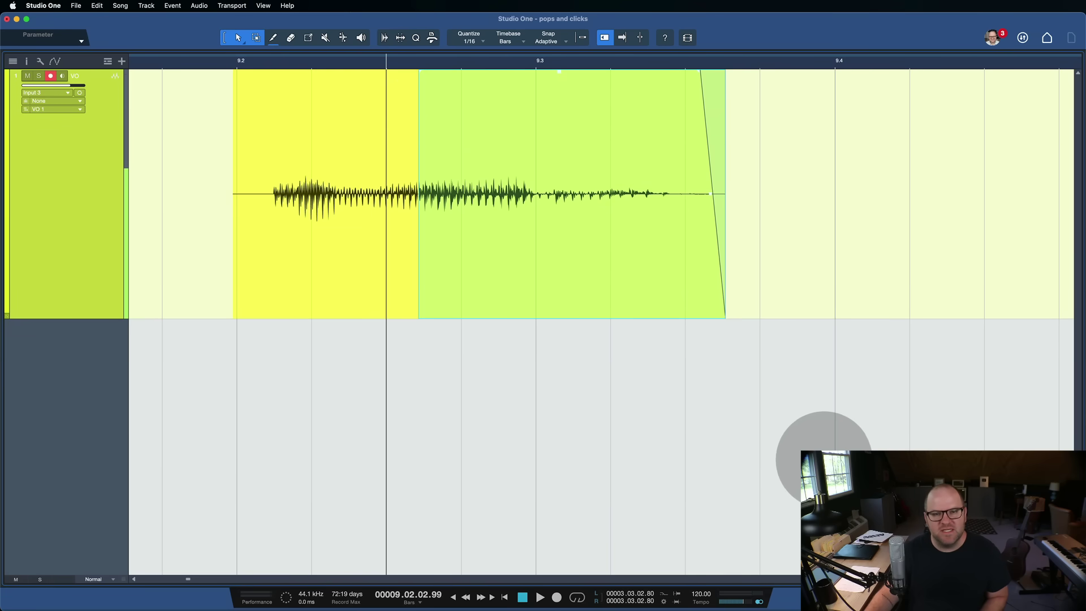
click(456, 63)
key(space)
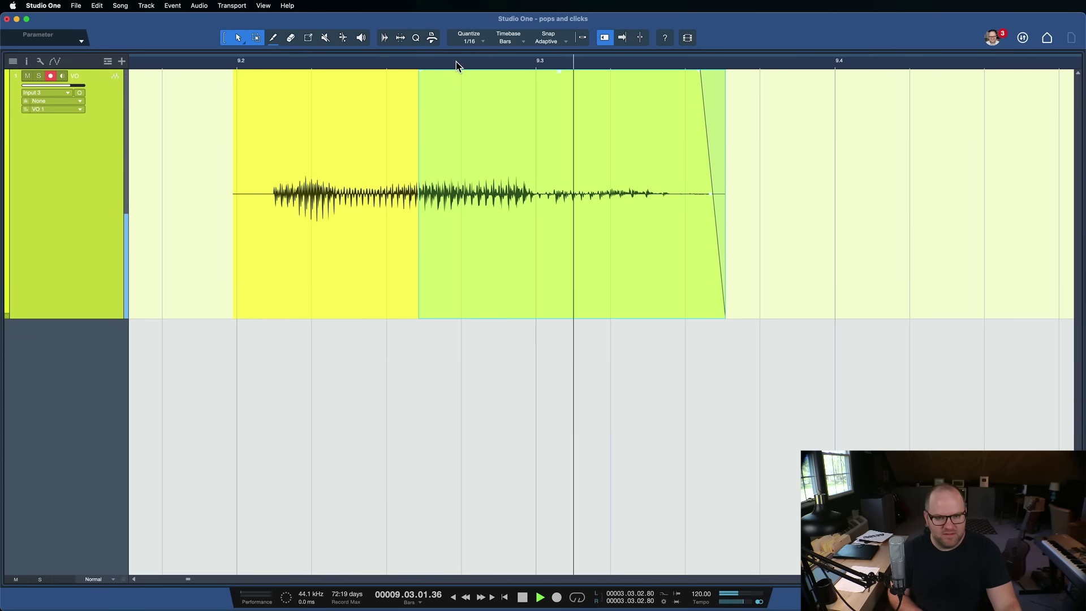
click(457, 64)
click(456, 64)
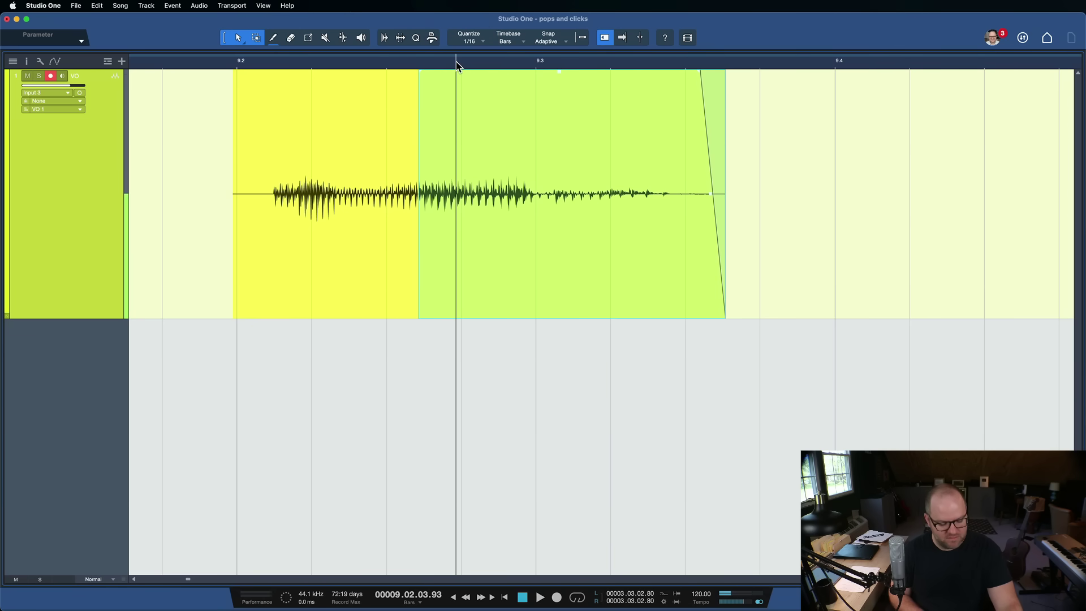
click(456, 64)
key(space)
Remove the fade-out from the second piece and play through its unfaded ending
drag(700, 70, 669, 80)
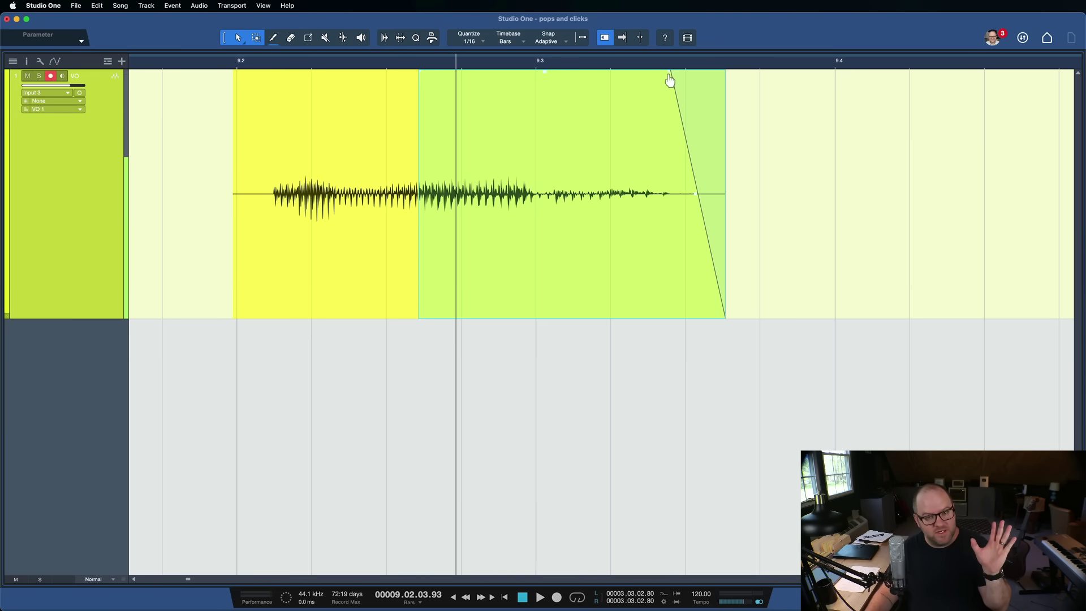
drag(672, 81, 777, 100)
key(space)
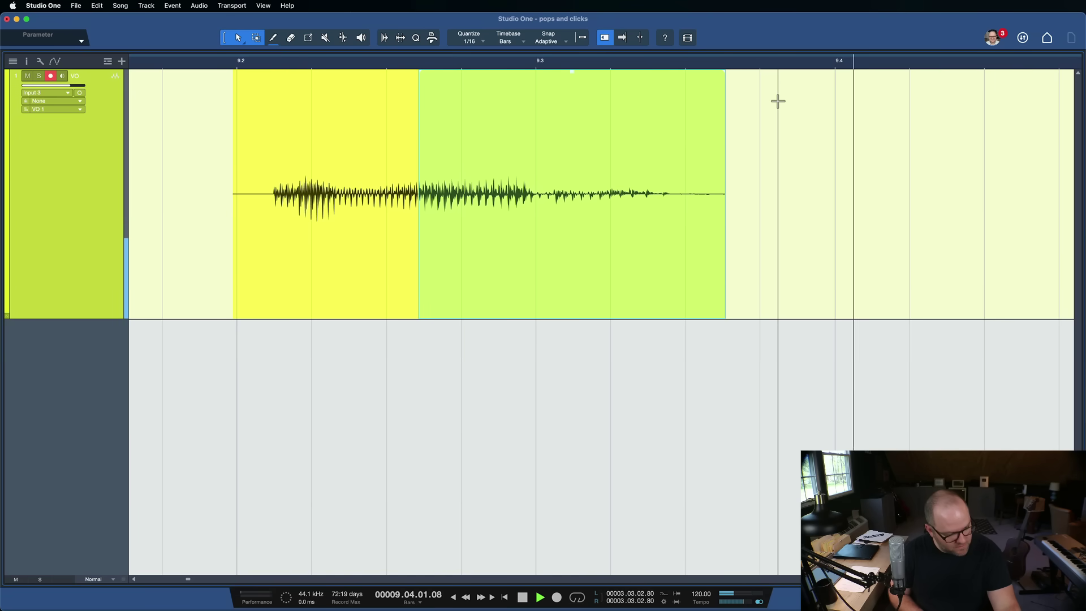
key(space)
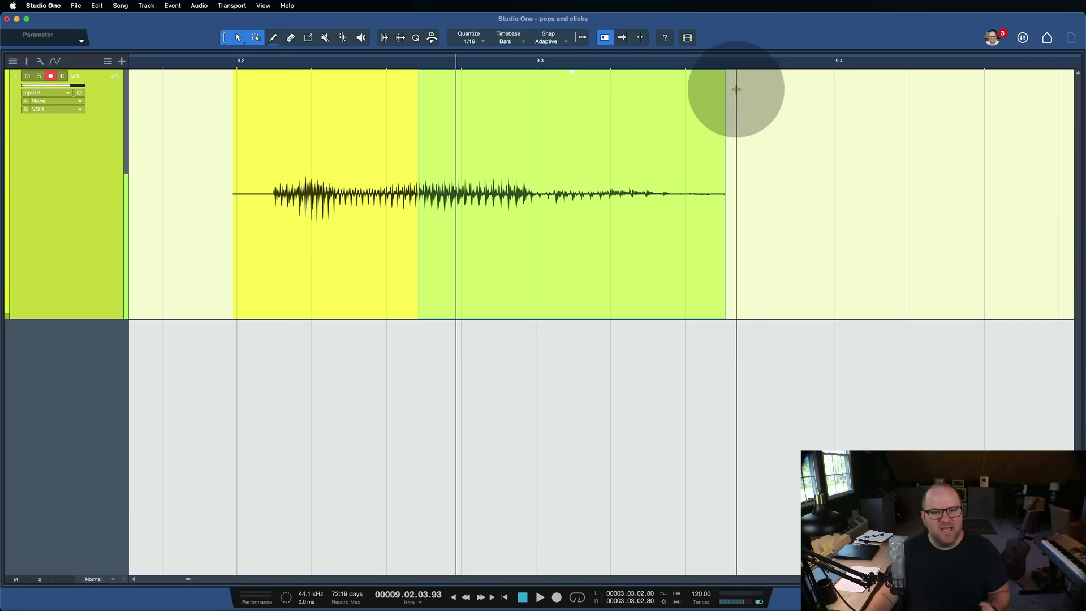
Trim the second piece's end to just past 9.3.3 and add a short linear fade-out there
drag(725, 104, 692, 108)
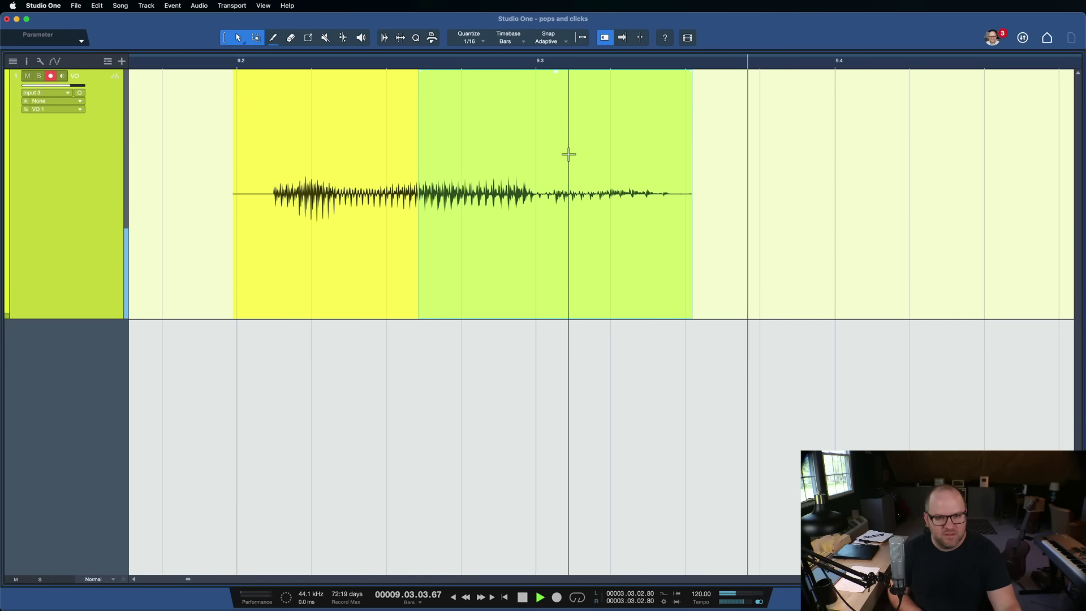
key(space)
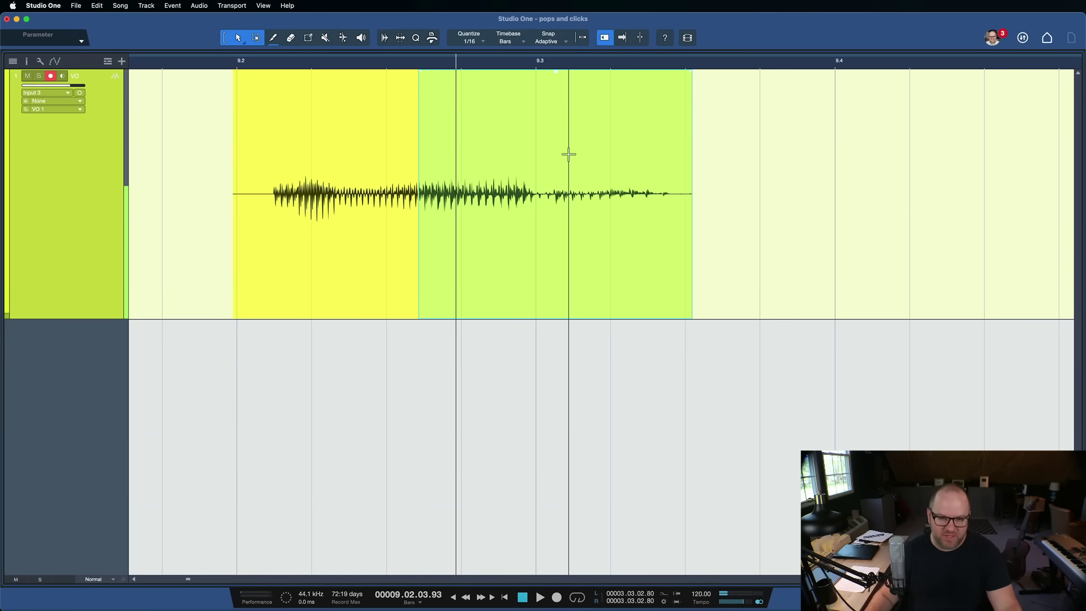
click(697, 72)
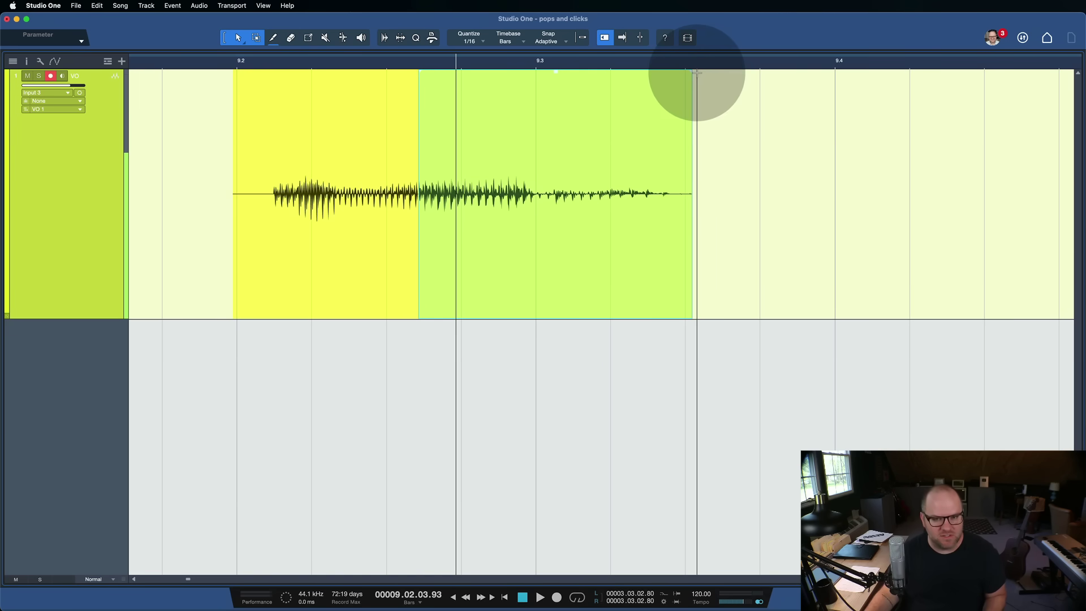
drag(697, 72, 673, 77)
click(794, 206)
click(717, 222)
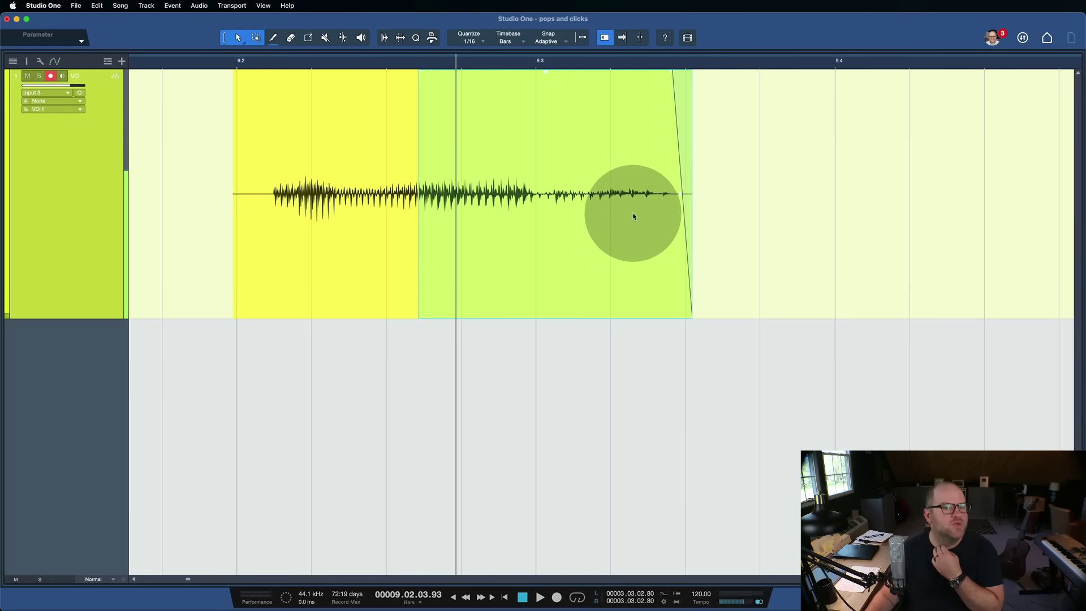
Play from about 9.2.2 across the cut and examine the waveform where the two pieces meet
click(318, 64)
key(space)
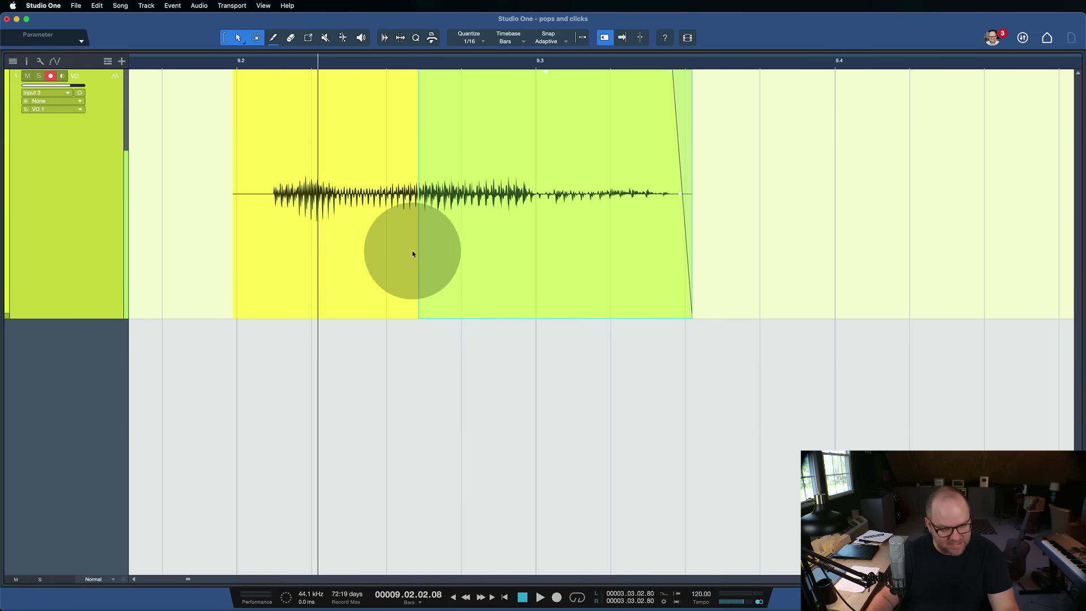
scroll(409, 246, up, 5)
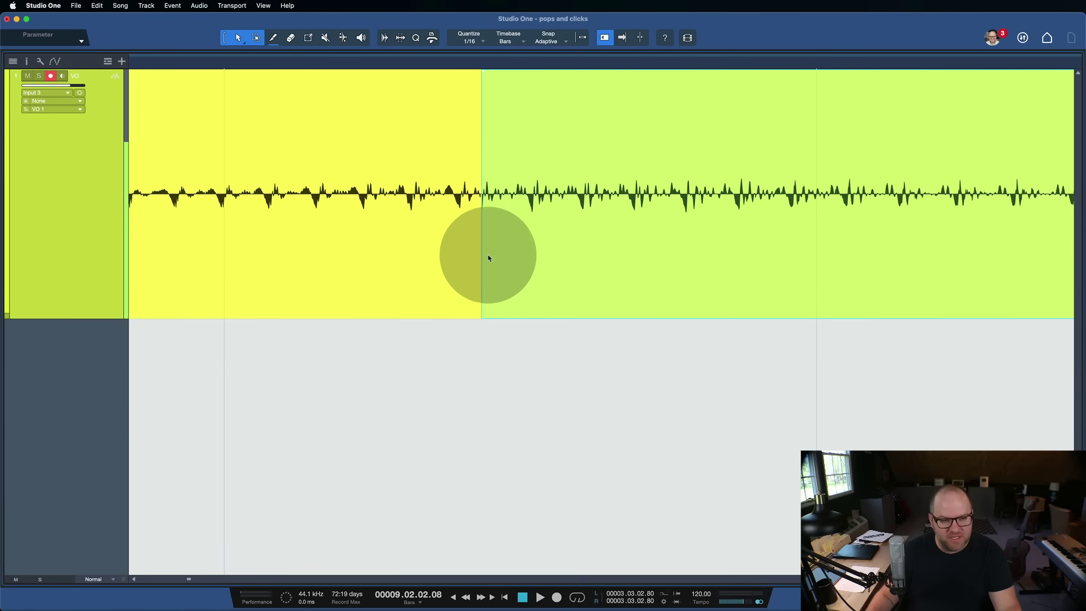
scroll(502, 269, down, 1)
drag(481, 279, 489, 279)
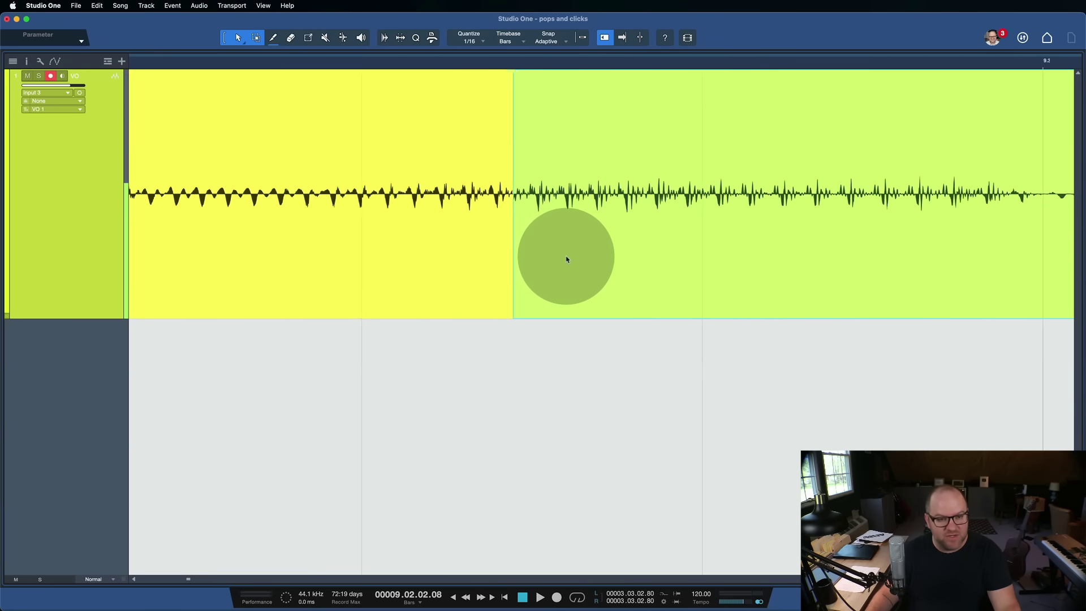
scroll(565, 255, down, 3)
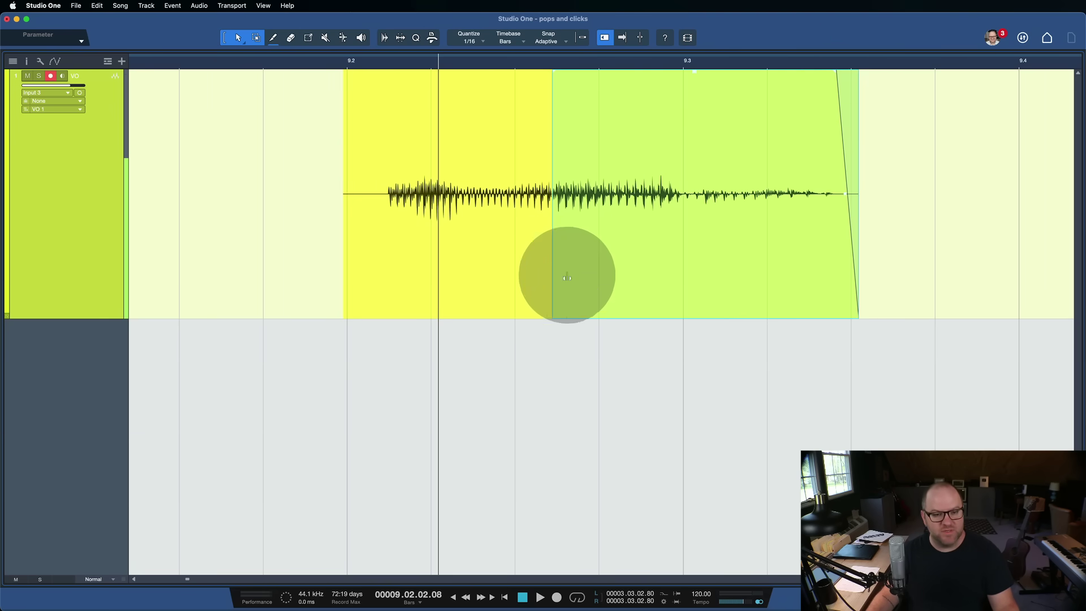
Create a short crossfade at the cut between the two adjoining pieces
click(528, 277)
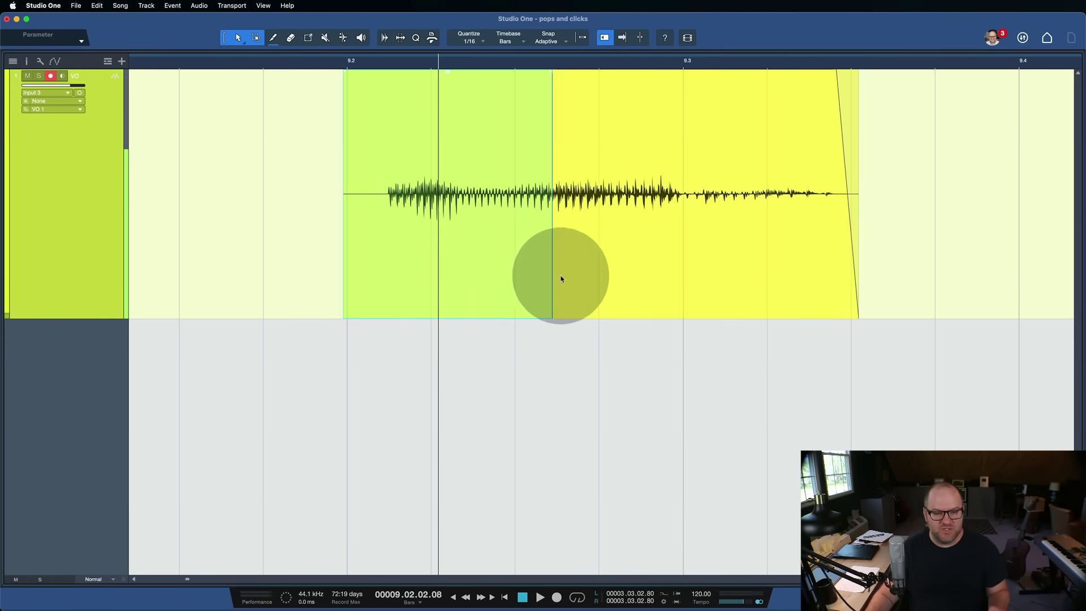
click(559, 276)
click(509, 278)
click(586, 282)
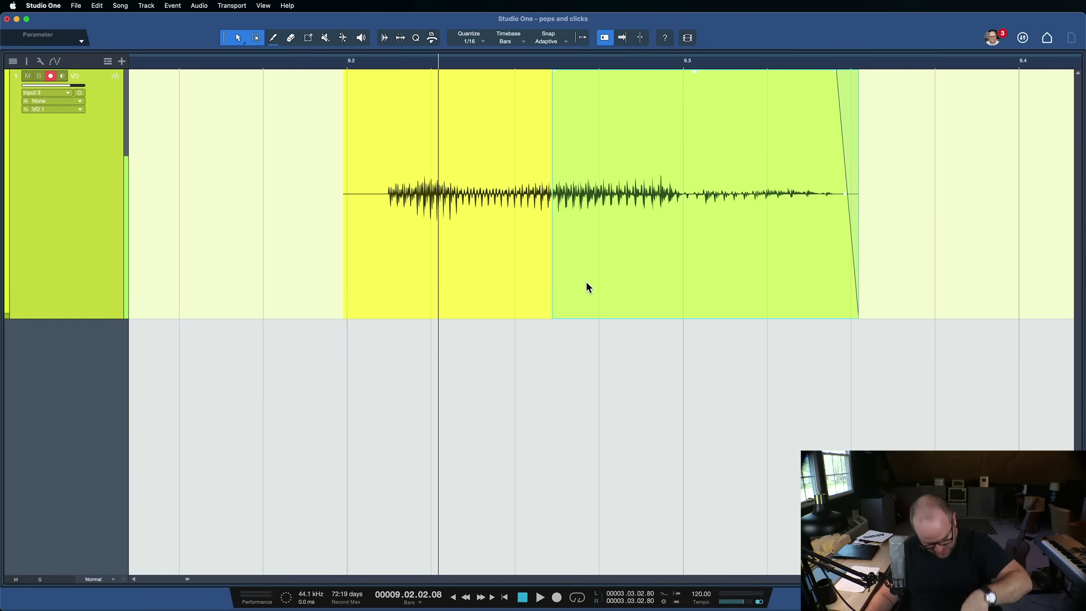
key(x)
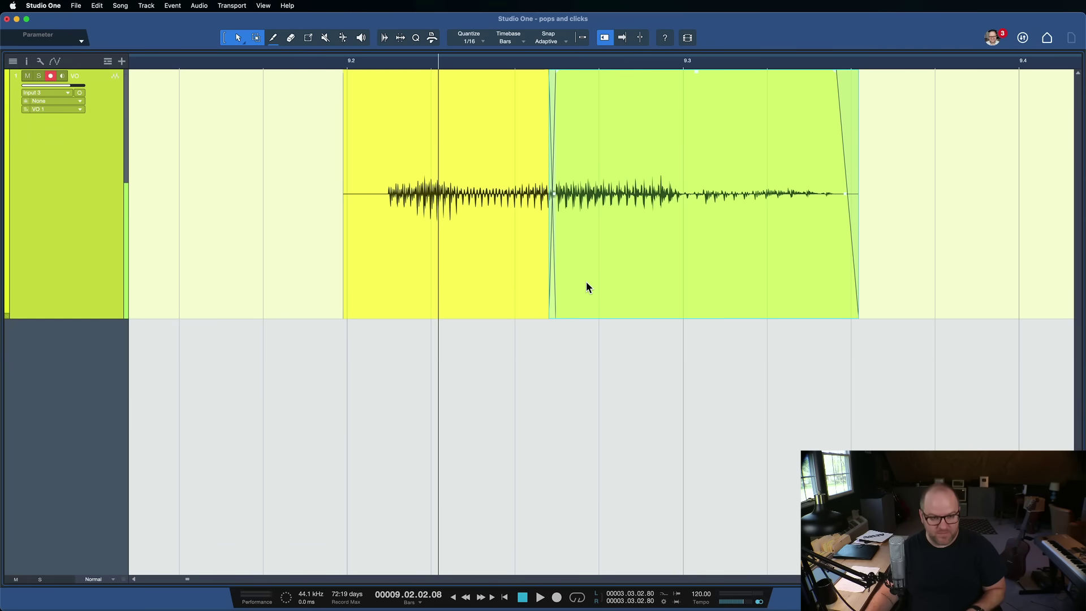
Examine the crossfade up close, checking both ends of the overlap between the two pieces
click(547, 247)
scroll(547, 249, up, 5)
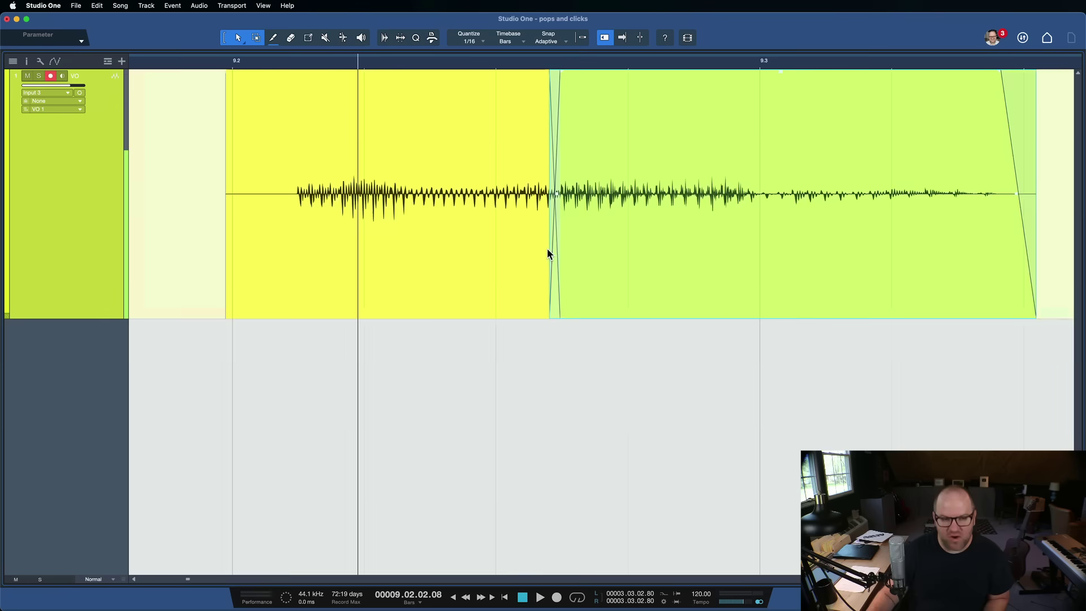
click(513, 171)
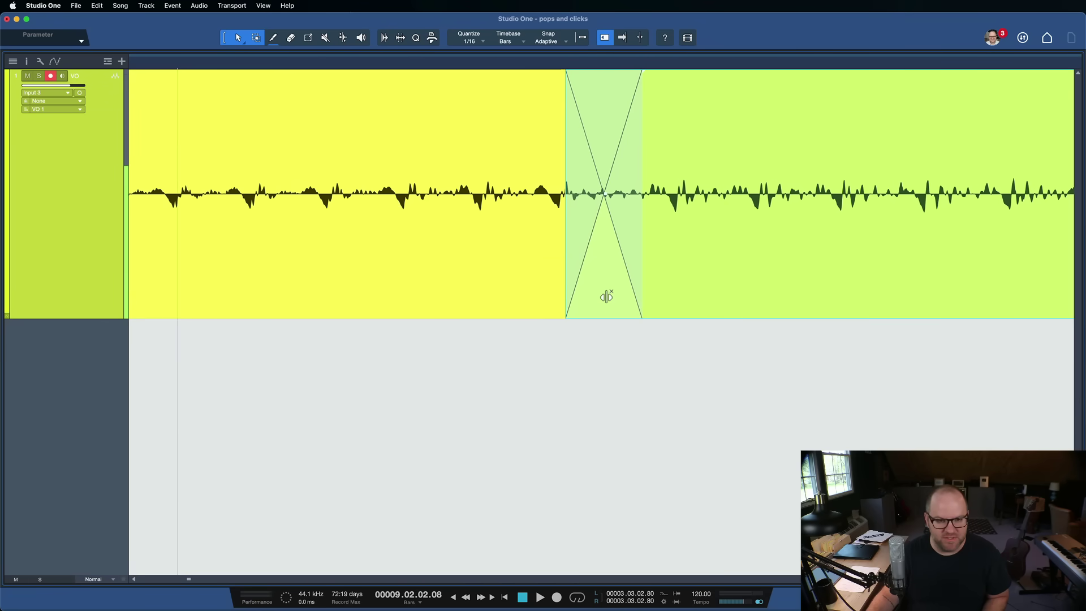
click(508, 274)
click(531, 109)
click(561, 78)
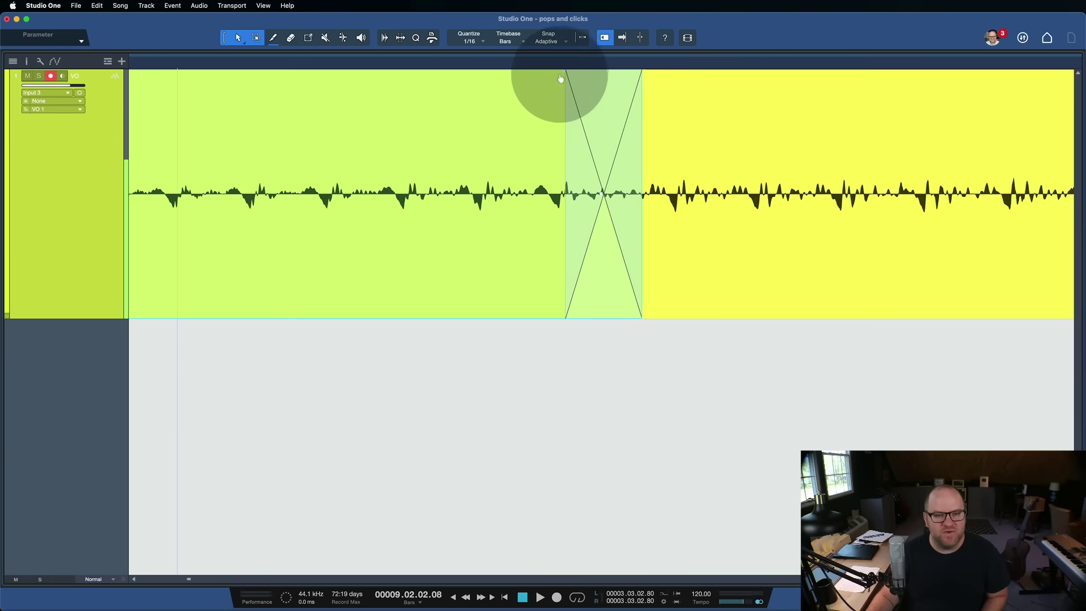
click(647, 78)
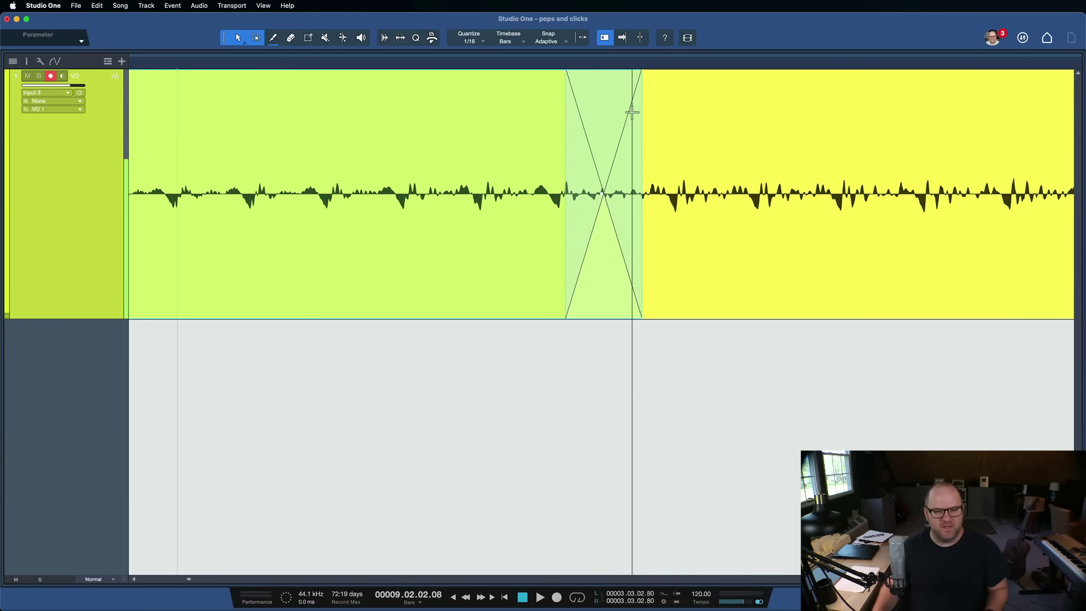
Play the two crossfaded pieces repeatedly from about 9.2.1.50 to listen for a pop at the cut
scroll(632, 112, down, 8)
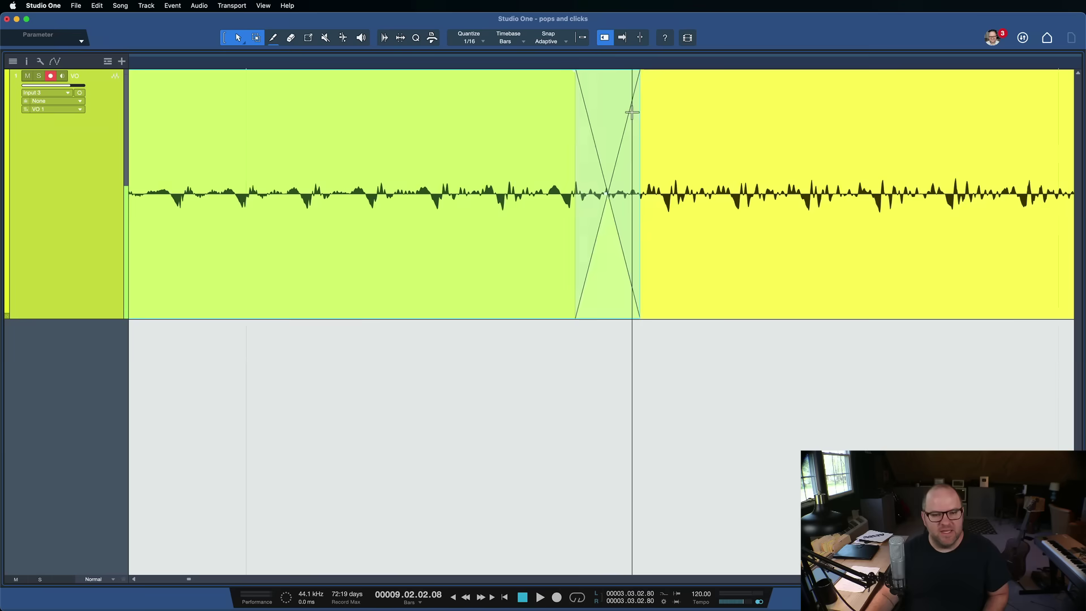
click(477, 63)
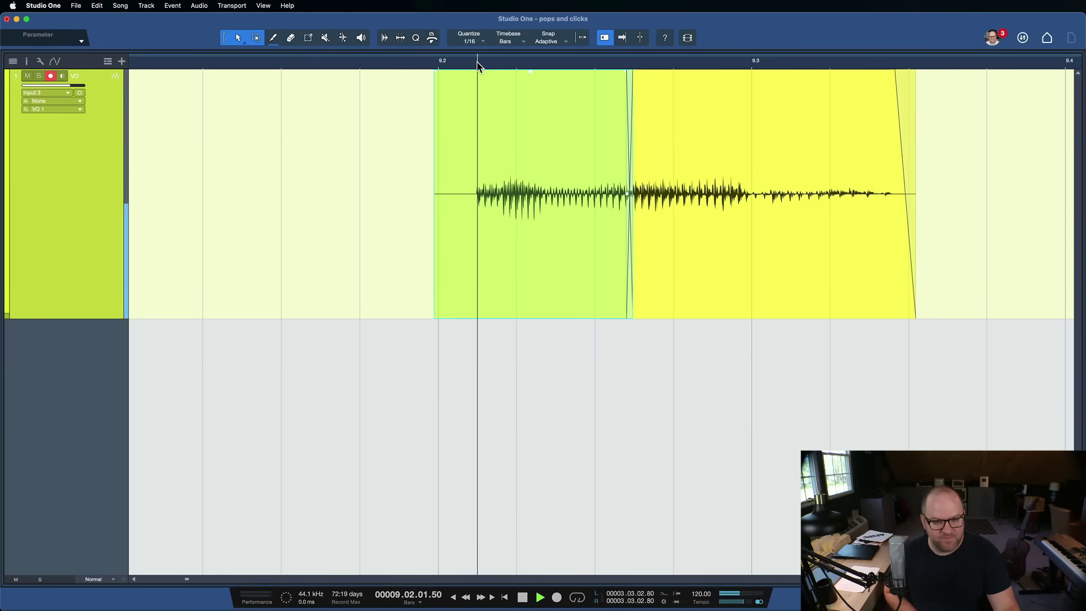
key(space)
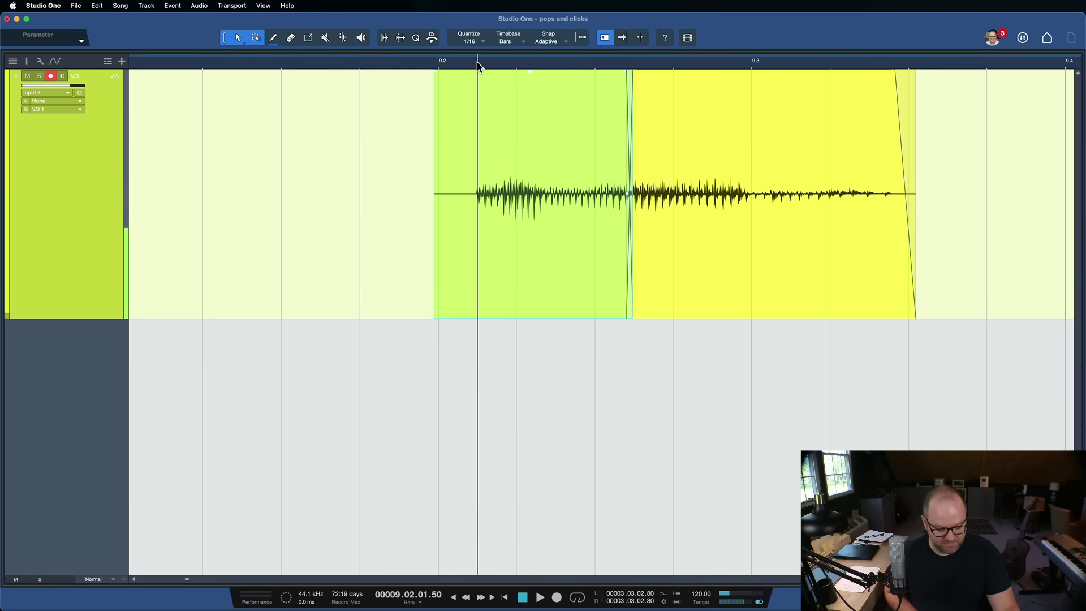
key(space)
key(space)
key(space)
key(space)
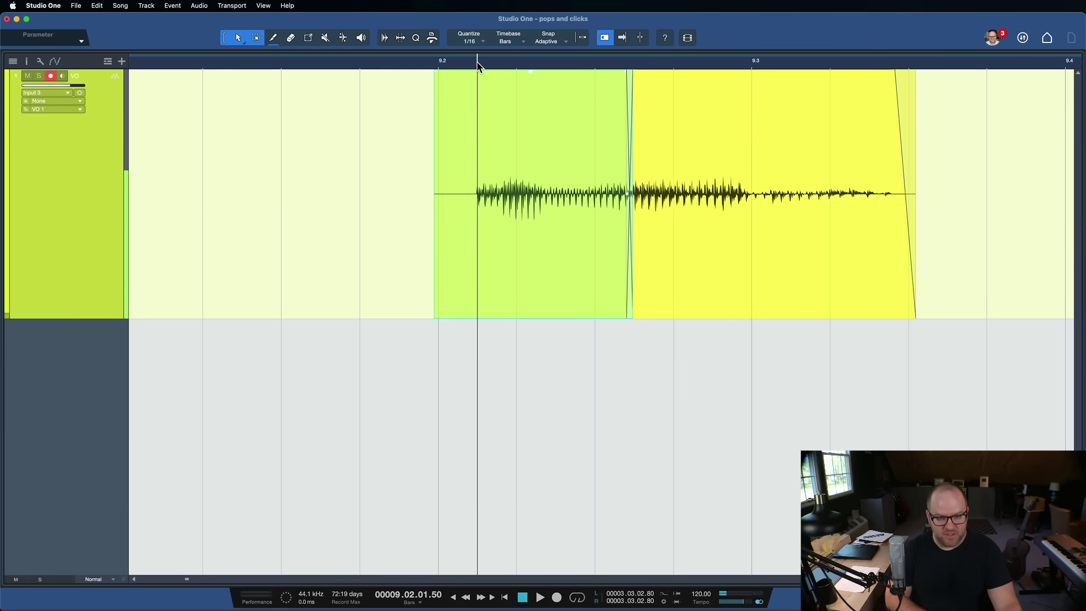
Replay the two pieces from 9.2.1.50 without the crossfade, restore it, and listen again to compare
key(space)
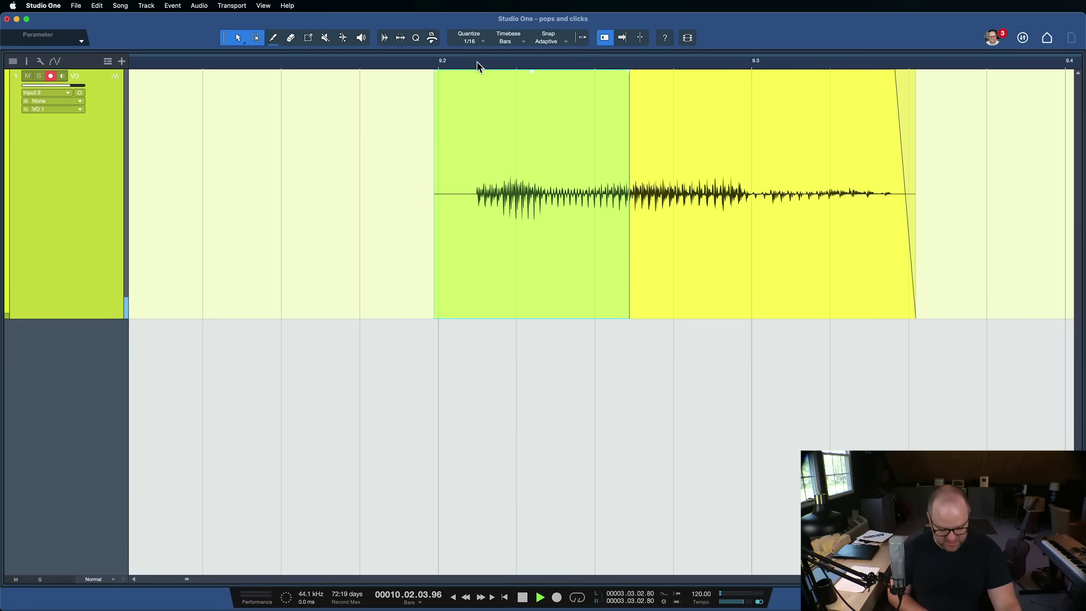
key(space)
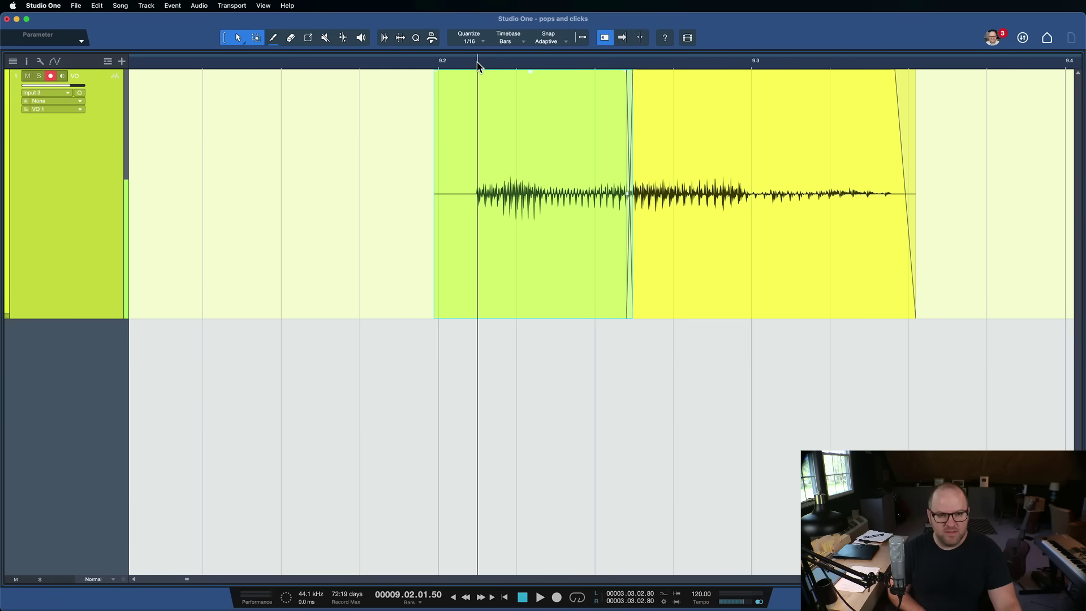
key(space)
key(space)
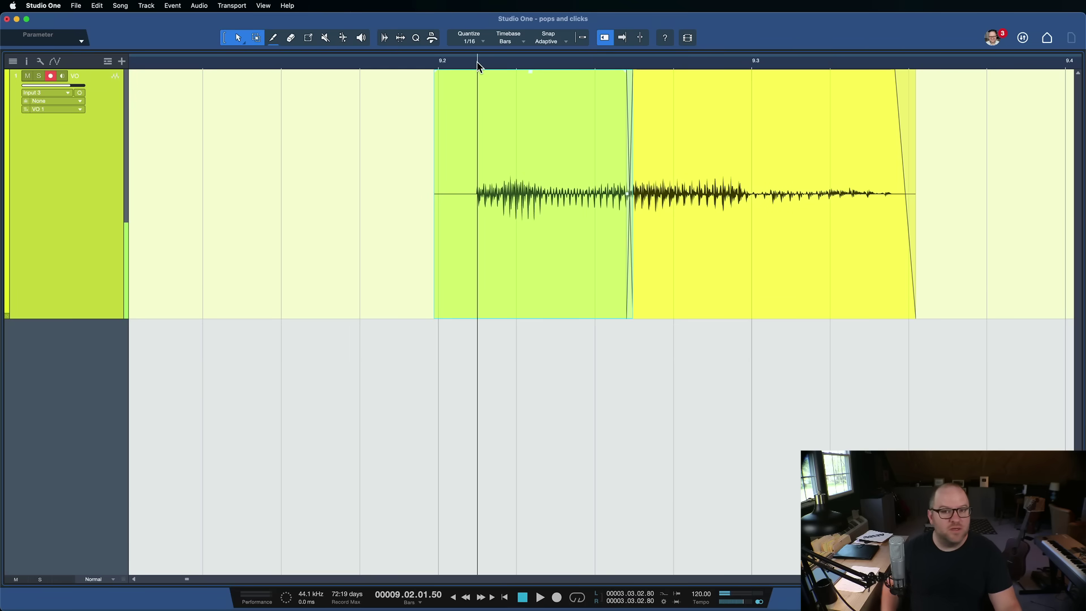
Start playback at about 2.1.4.06 and punch-record a new take over the voice-over from just before 2.4 to just before 3.3
scroll(688, 237, down, 8)
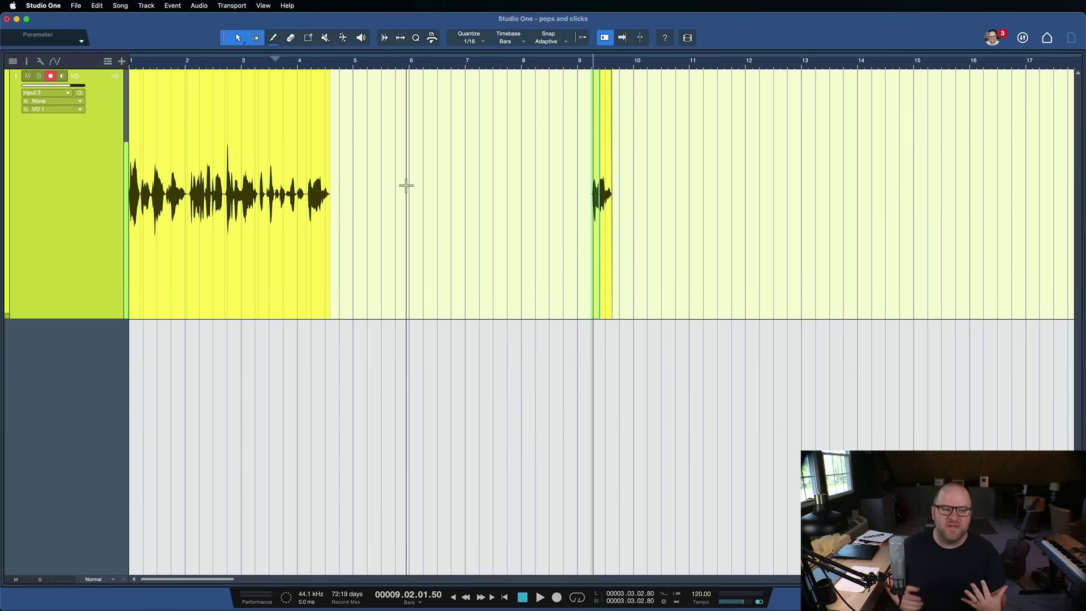
key(e)
key(e)
key(e)
key(e)
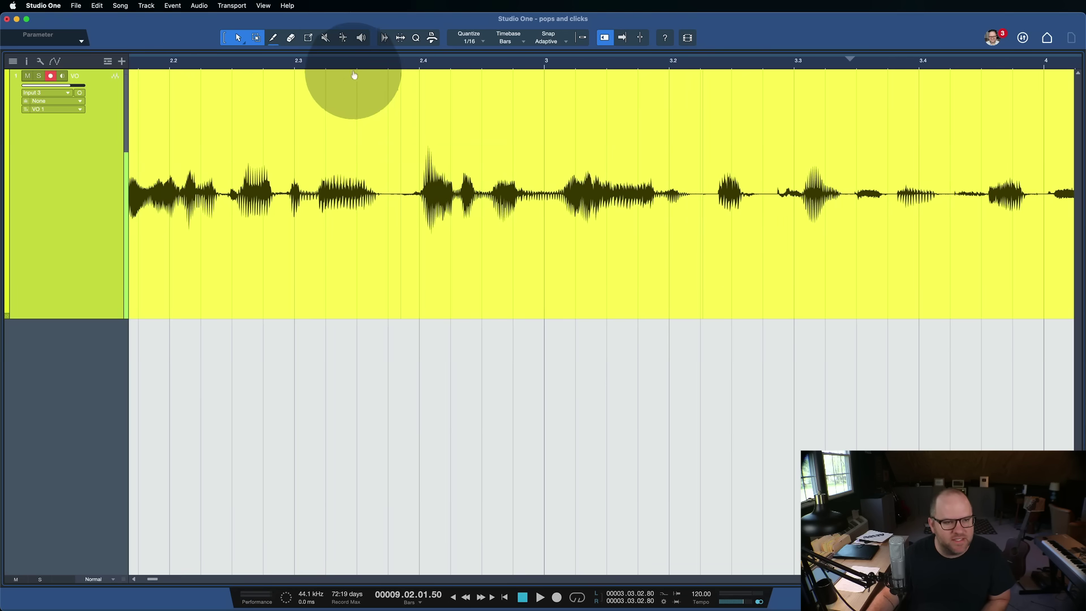
click(140, 71)
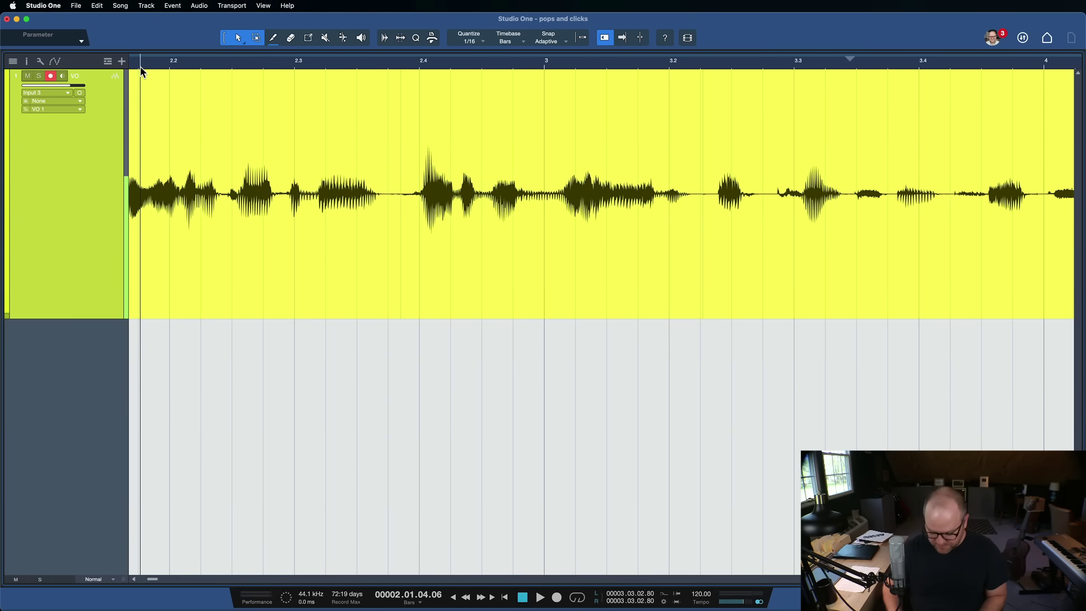
key(space)
key(space)
key(space)
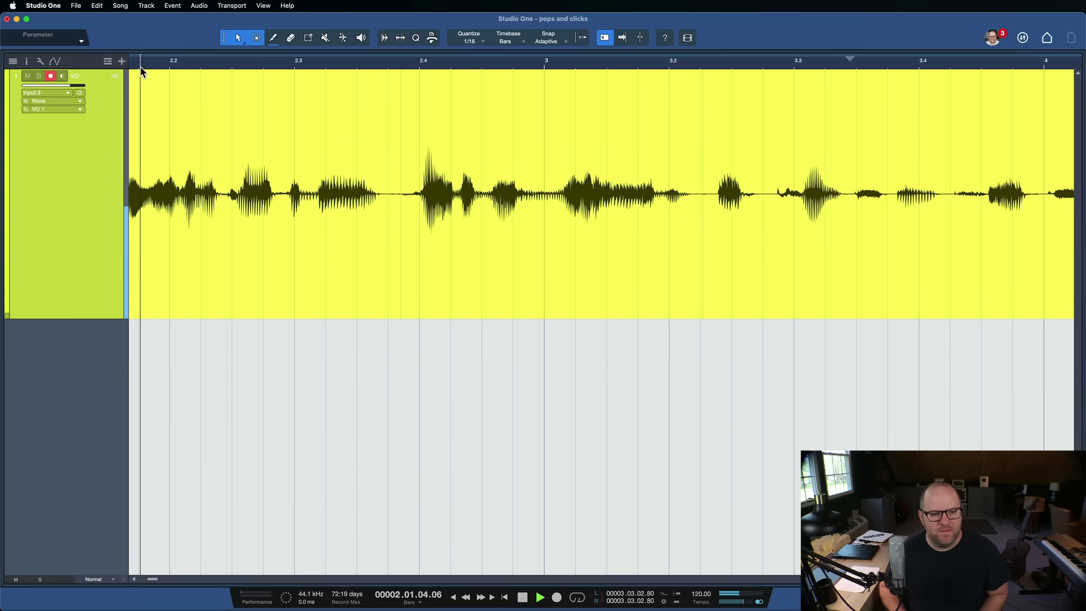
key(KP_Multiply)
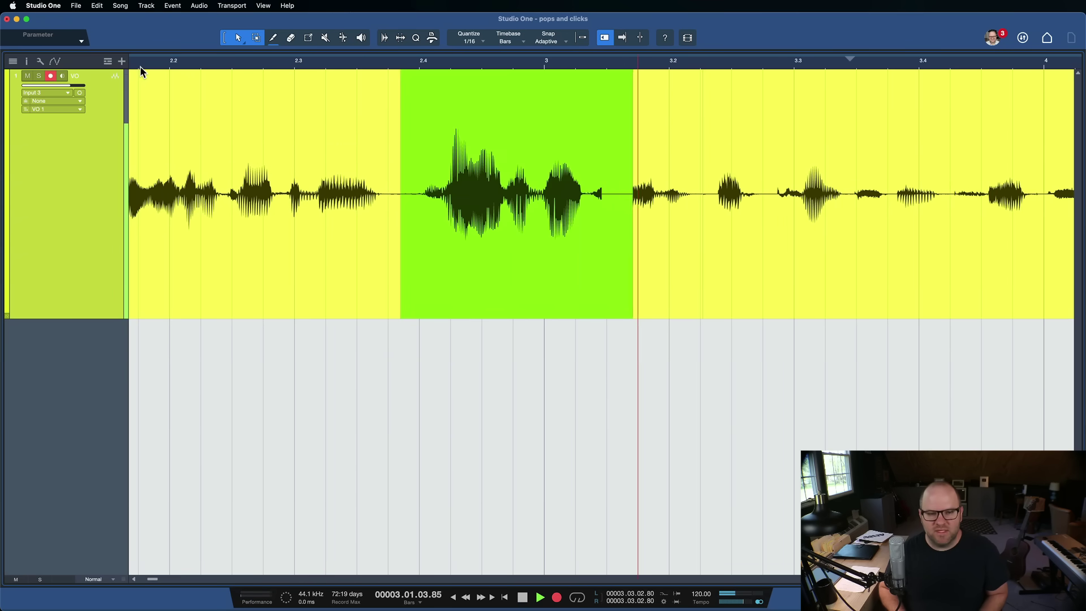
key(space)
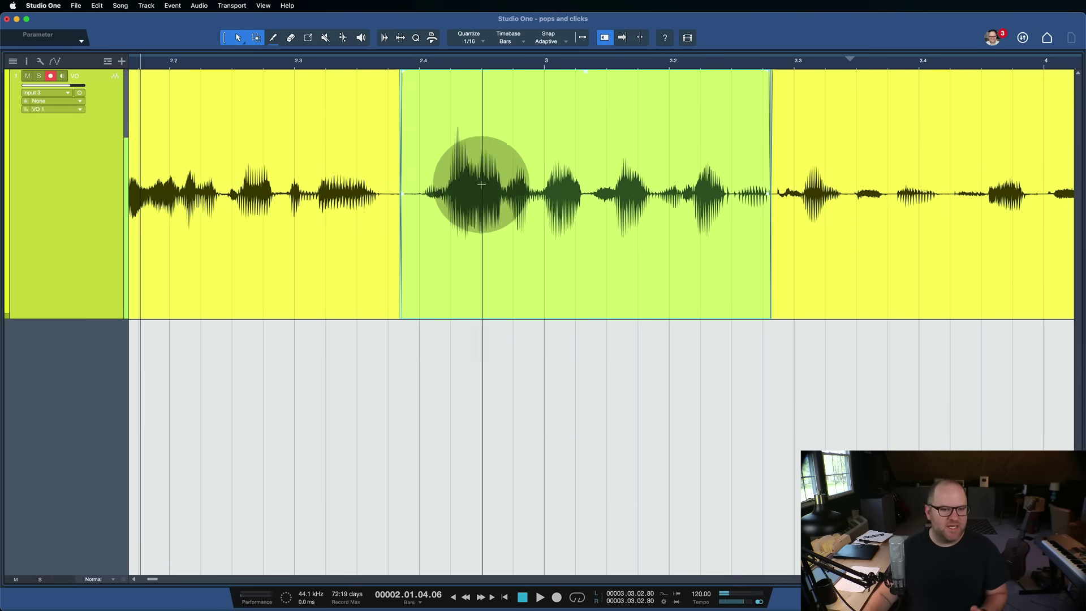
Examine the crossfades at the edges of the punch-in take up close, and play across them from about 2.1.4.67
scroll(429, 242, up, 10)
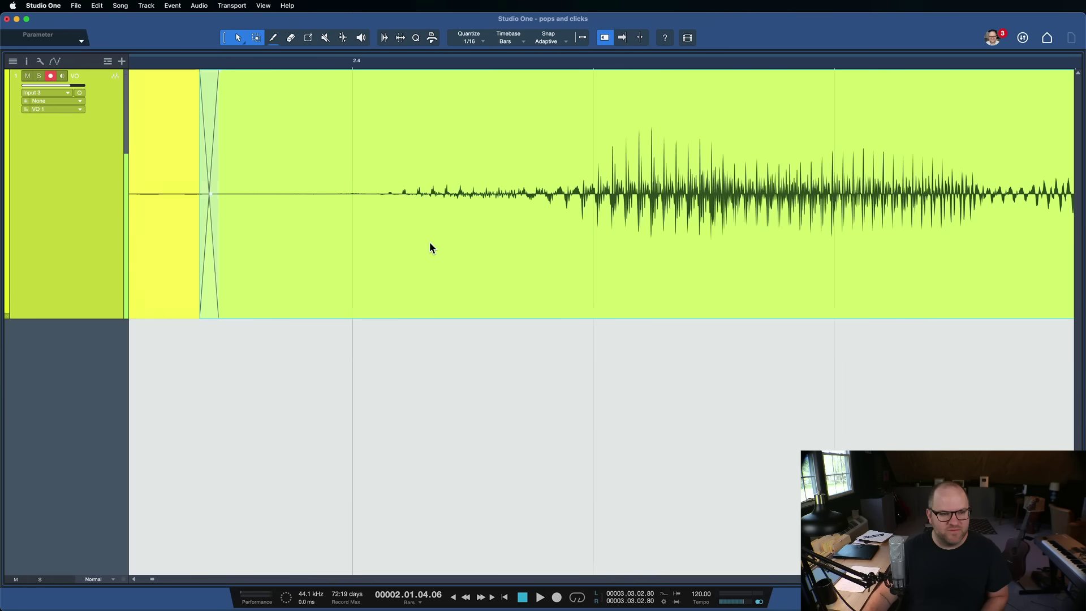
scroll(344, 245, left, 5)
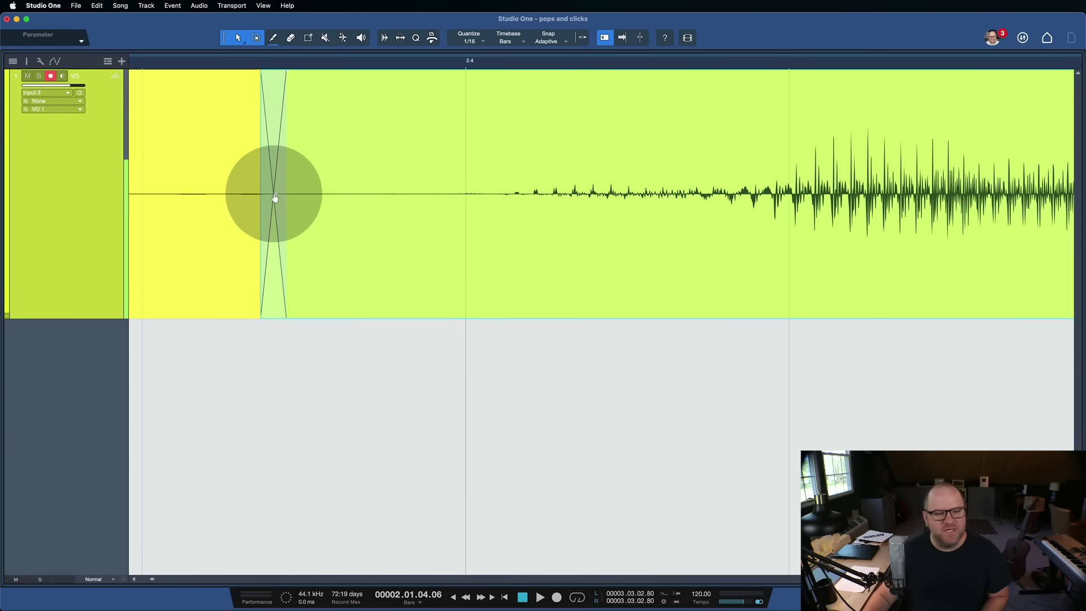
scroll(275, 198, down, 10)
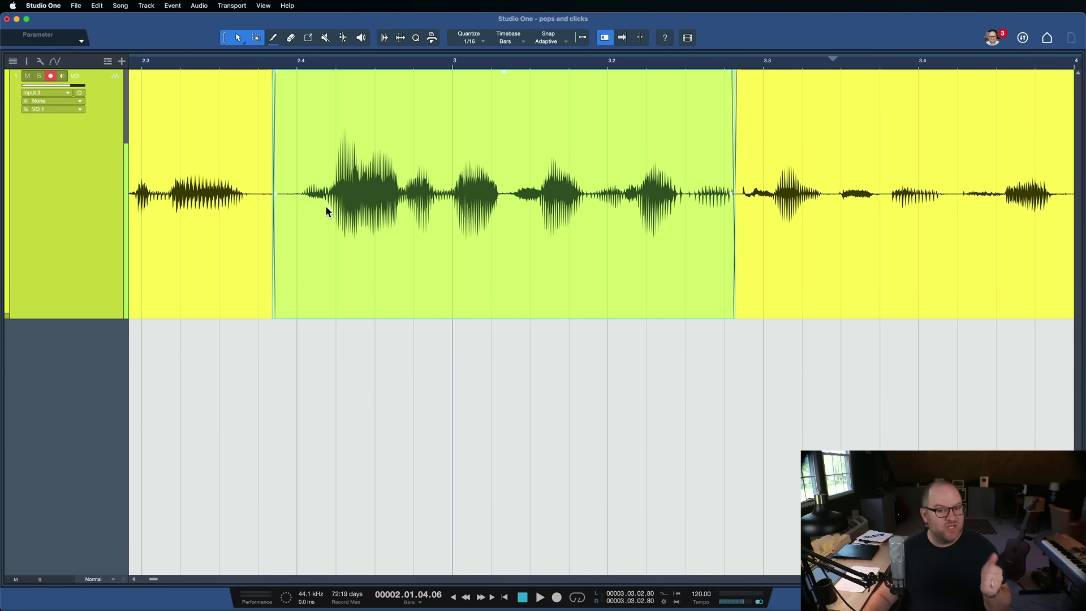
scroll(324, 205, down, 5)
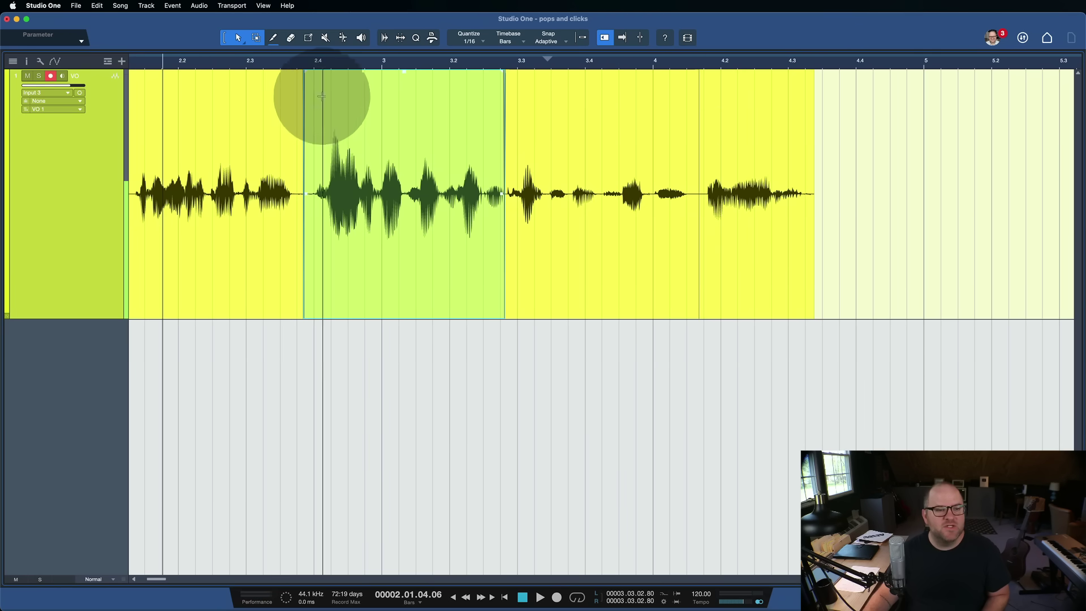
scroll(315, 111, up, 10)
scroll(382, 214, down, 8)
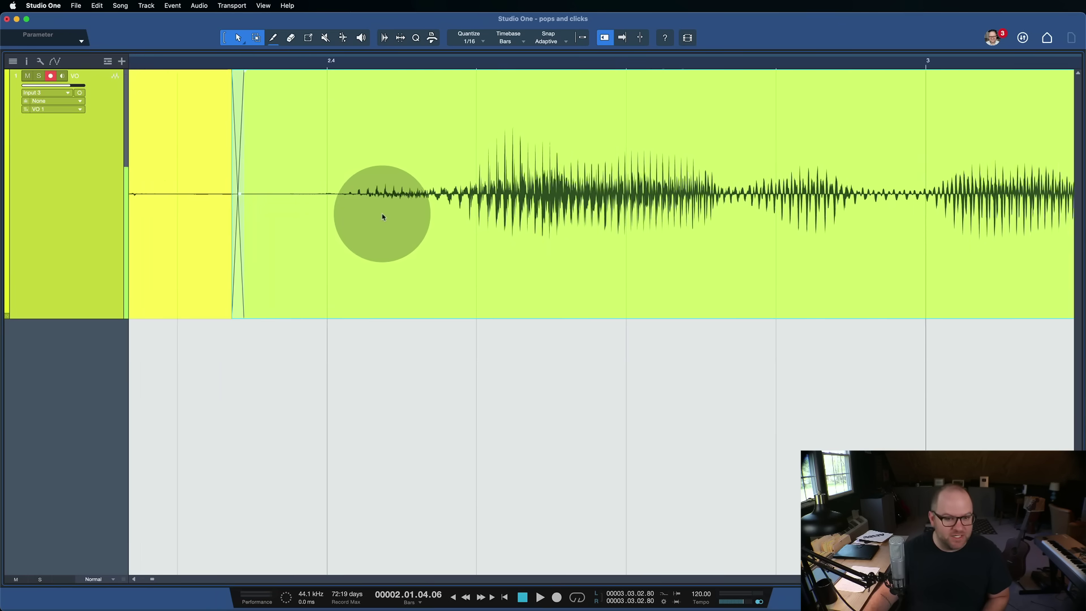
drag(268, 119, 210, 68)
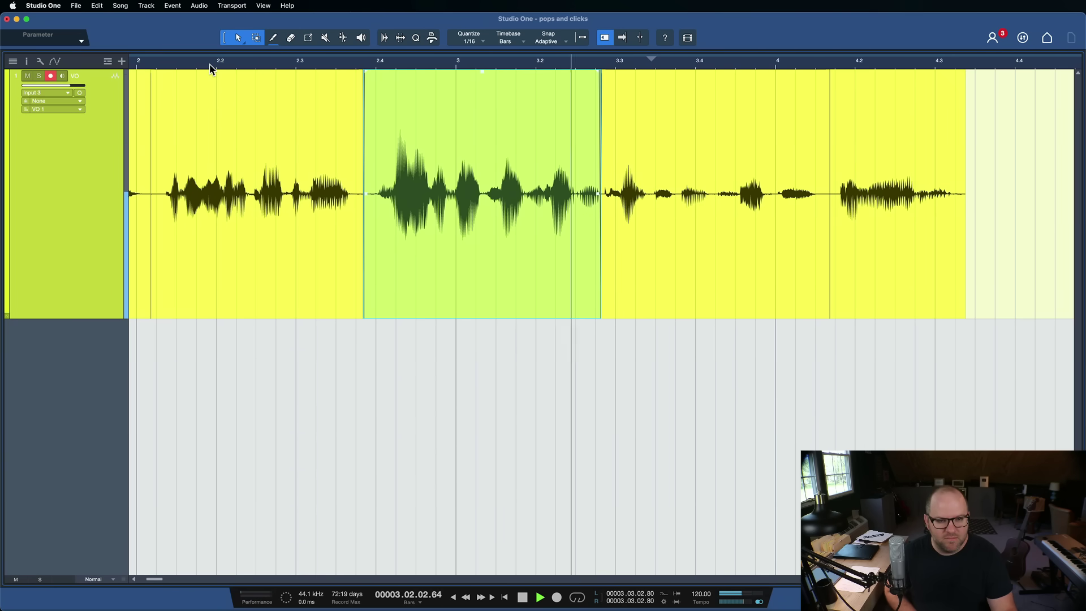
key(space)
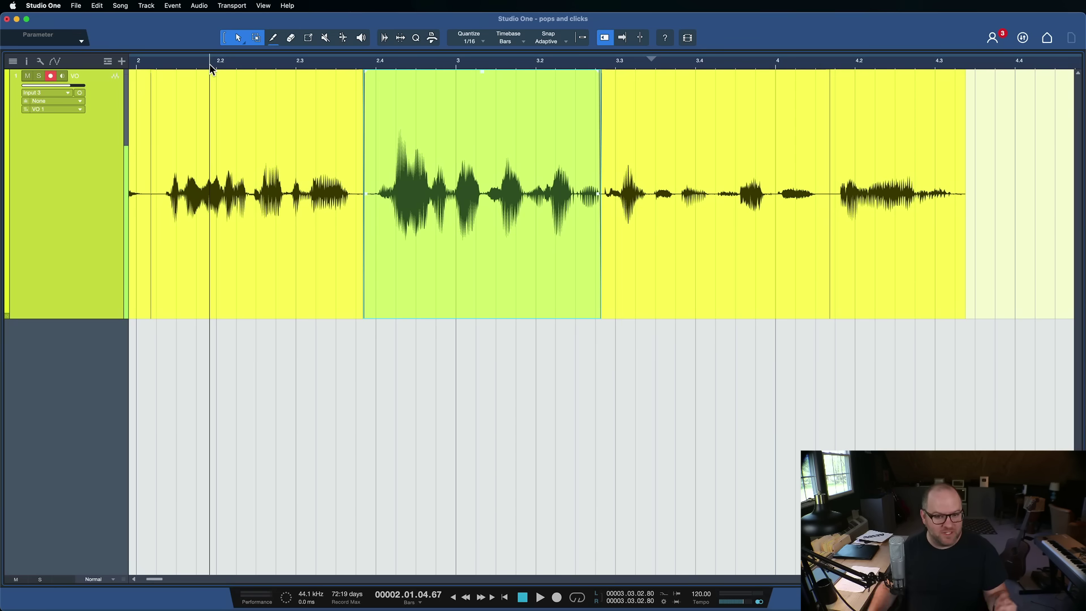
Undo the punch-in recording made over bars 2 and 3
key(super+z)
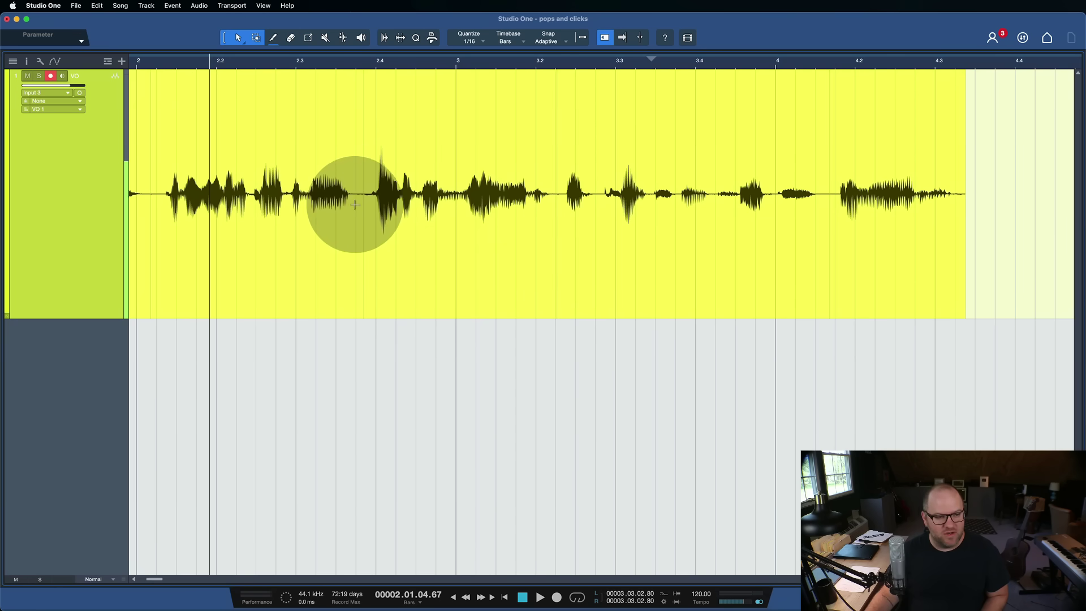
key(w)
key(w)
key(w)
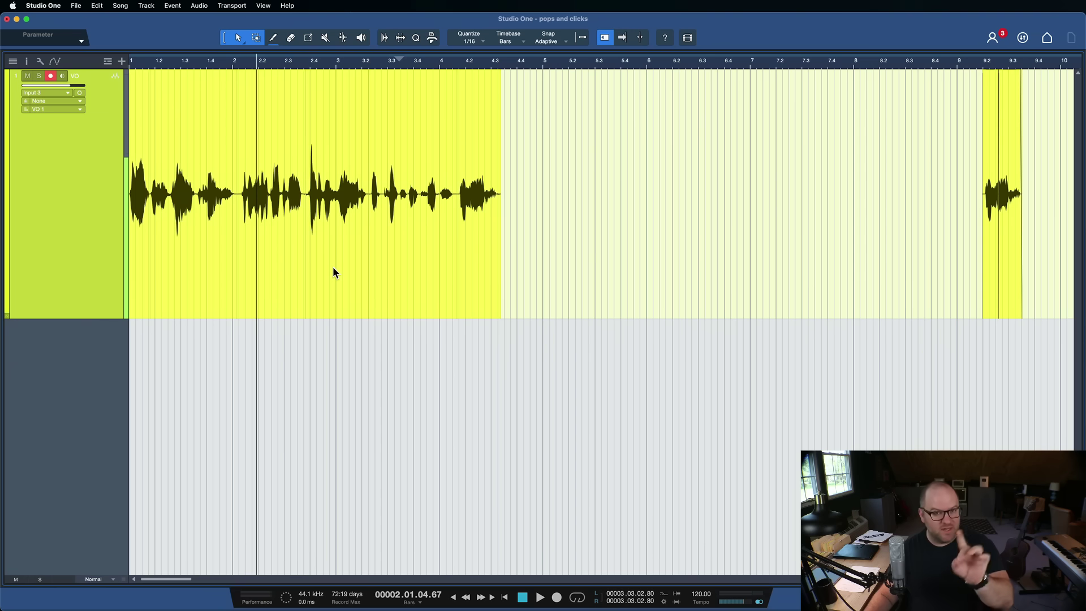
Select individual pieces in bars 2 to 4 to check where the voice-over is cut
drag(332, 271, 320, 247)
scroll(320, 247, up, 5)
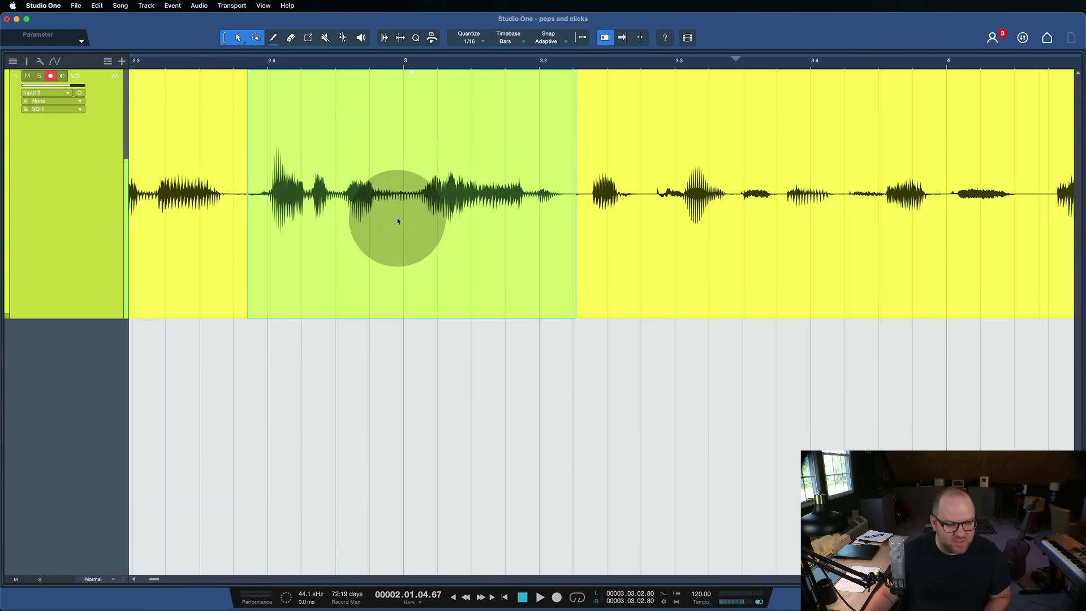
scroll(273, 218, down, 10)
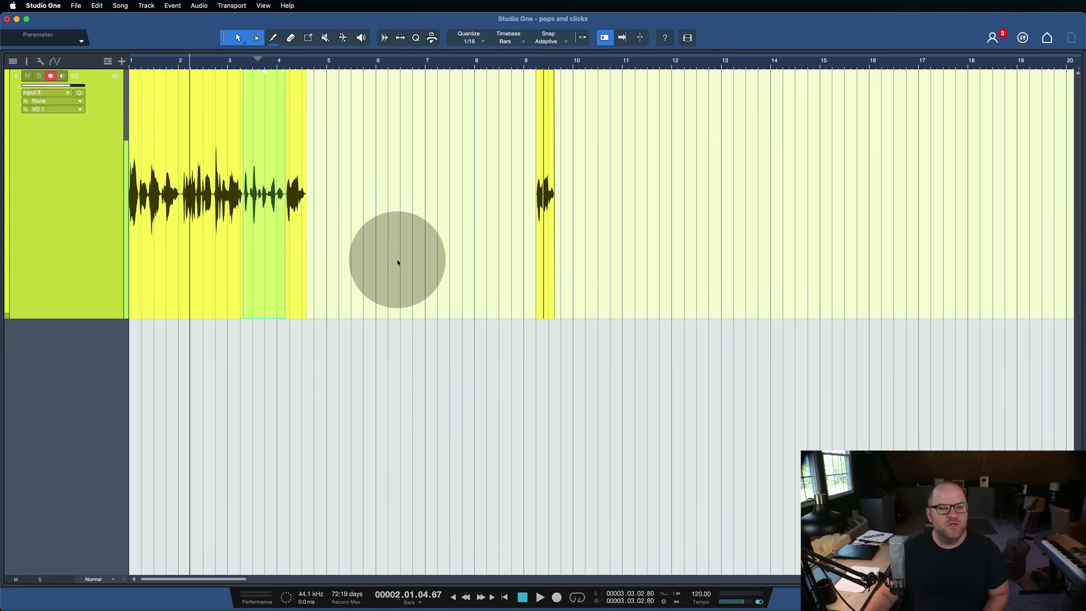
drag(398, 262, 56, 235)
click(339, 290)
click(376, 116)
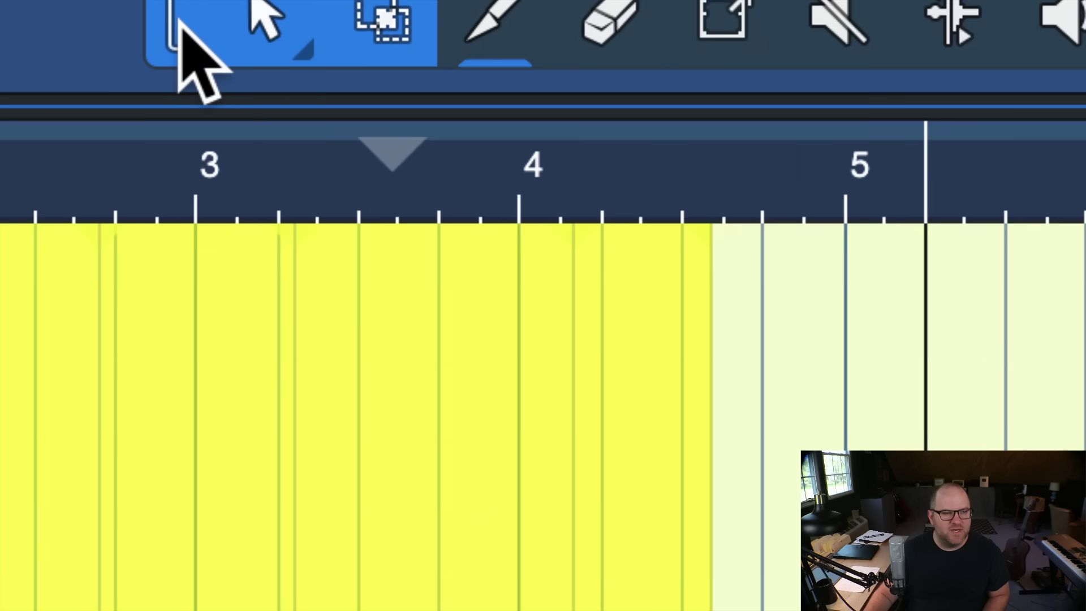
click(178, 21)
click(179, 21)
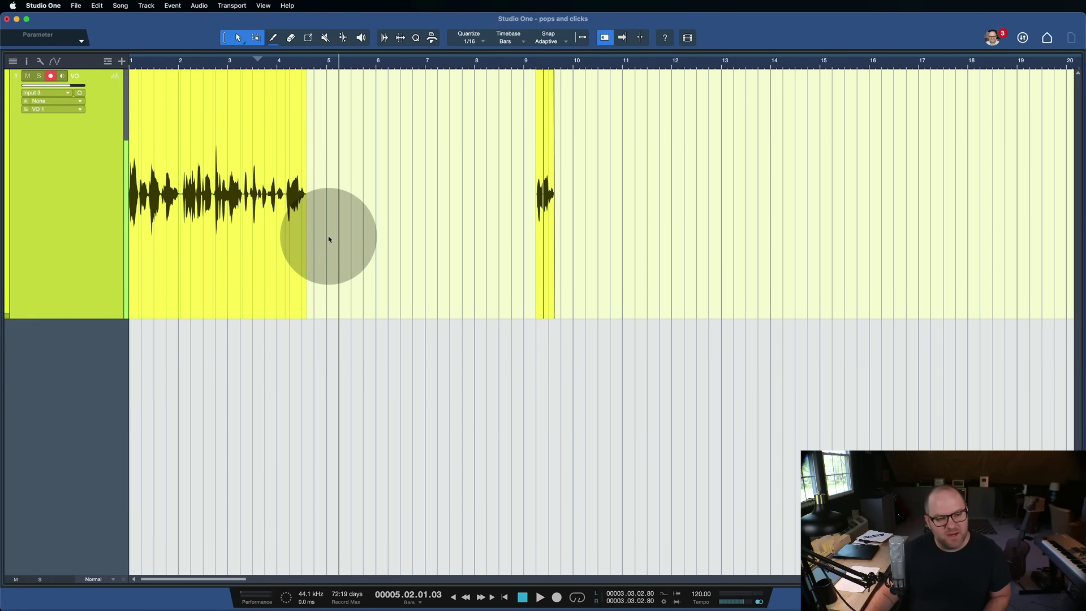
drag(329, 238, 320, 116)
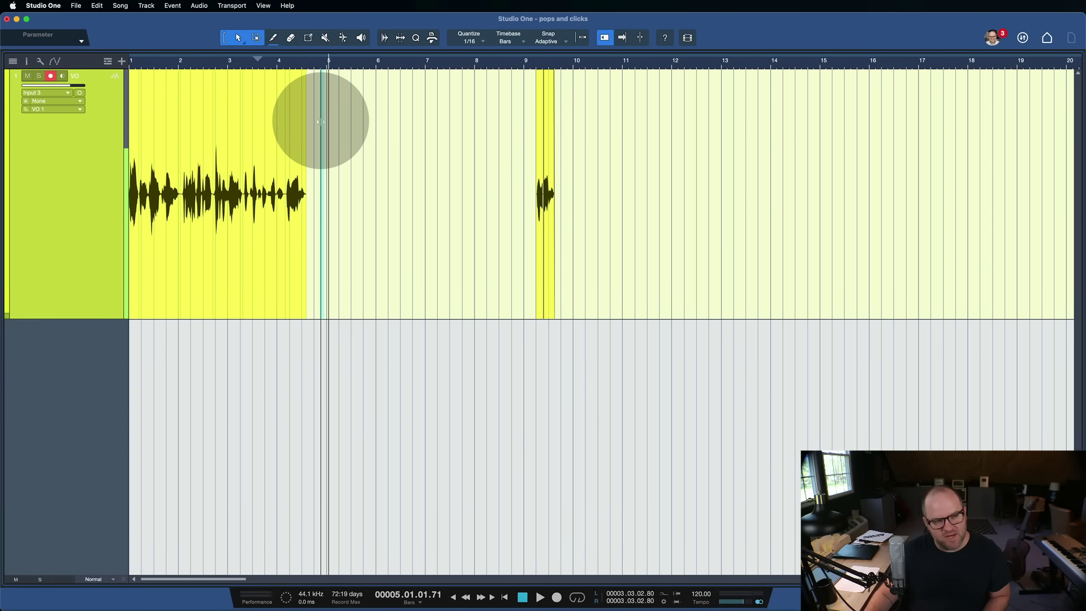
click(317, 251)
Select all the voice-over pieces in bars 1 to 4 and create crossfades at every cut between them
drag(319, 268, 77, 253)
click(139, 290)
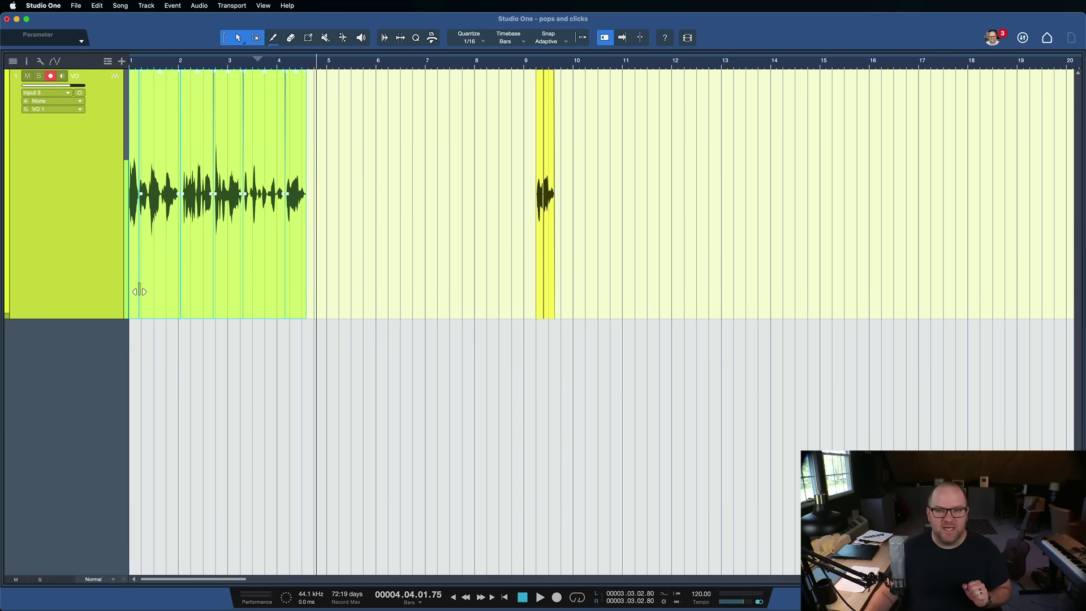
click(170, 279)
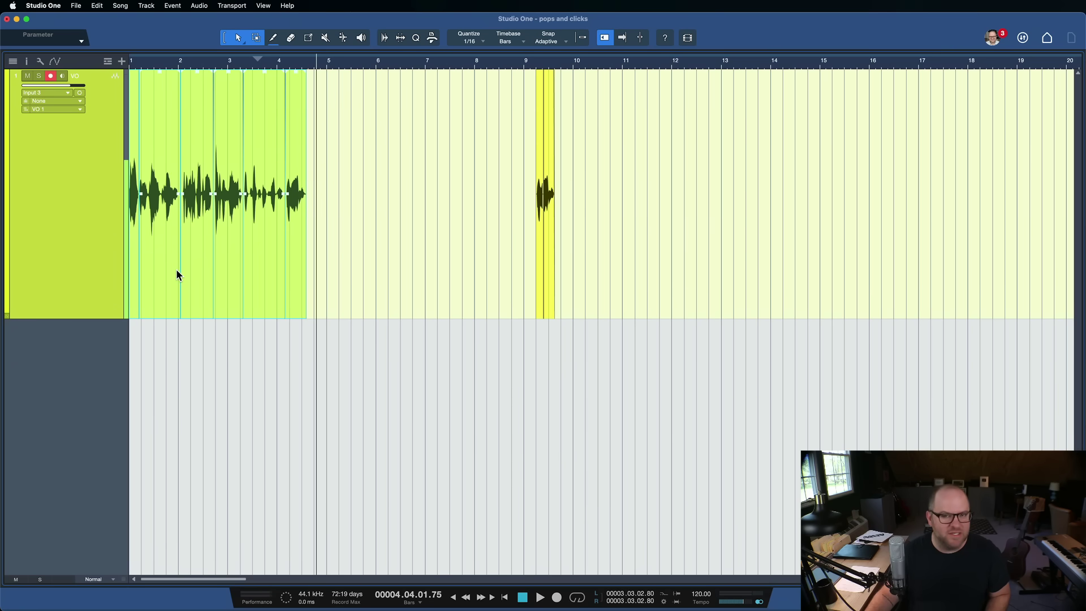
Examine the new crossfades at the cuts in bars 1 to 3
click(175, 269)
scroll(175, 269, up, 5)
click(795, 245)
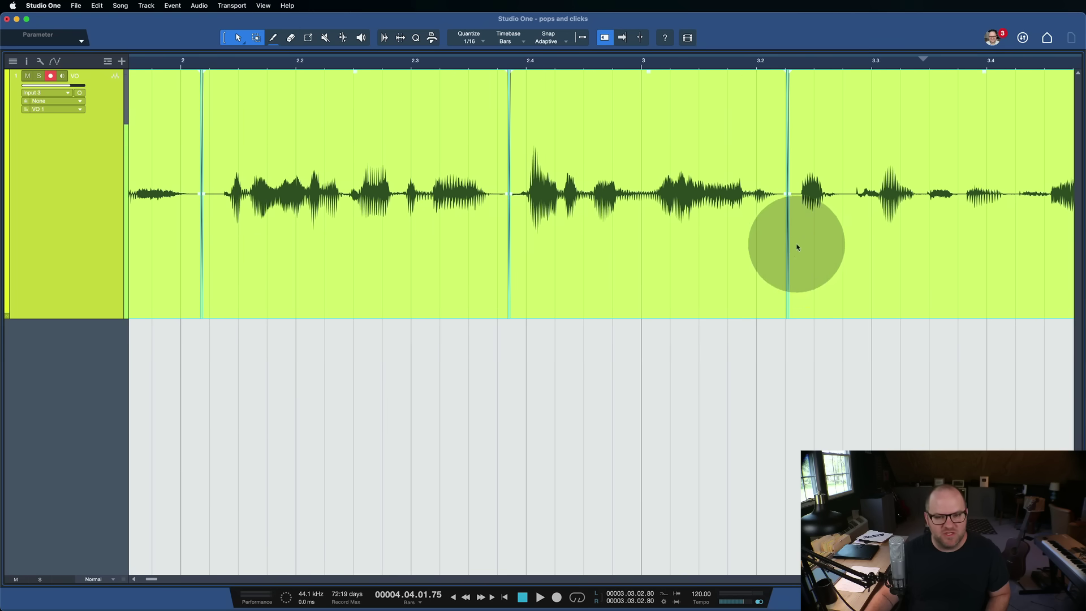
click(197, 193)
scroll(196, 194, left, 5)
click(254, 211)
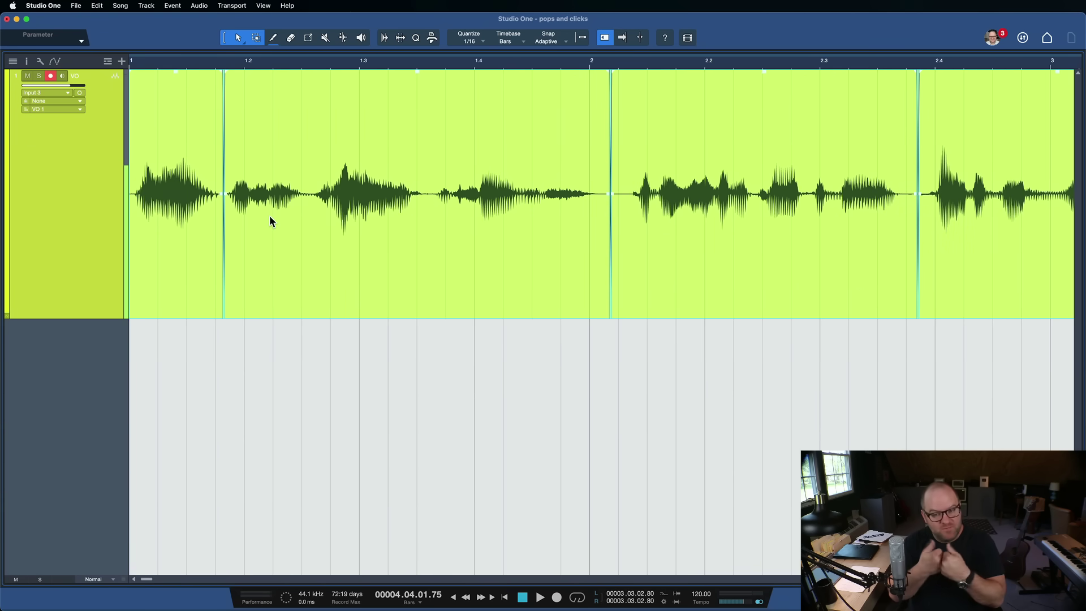
Play the crossfaded voice-over from the start, and again from about 3.1.3.97 across the cut after 3.2
key(Home)
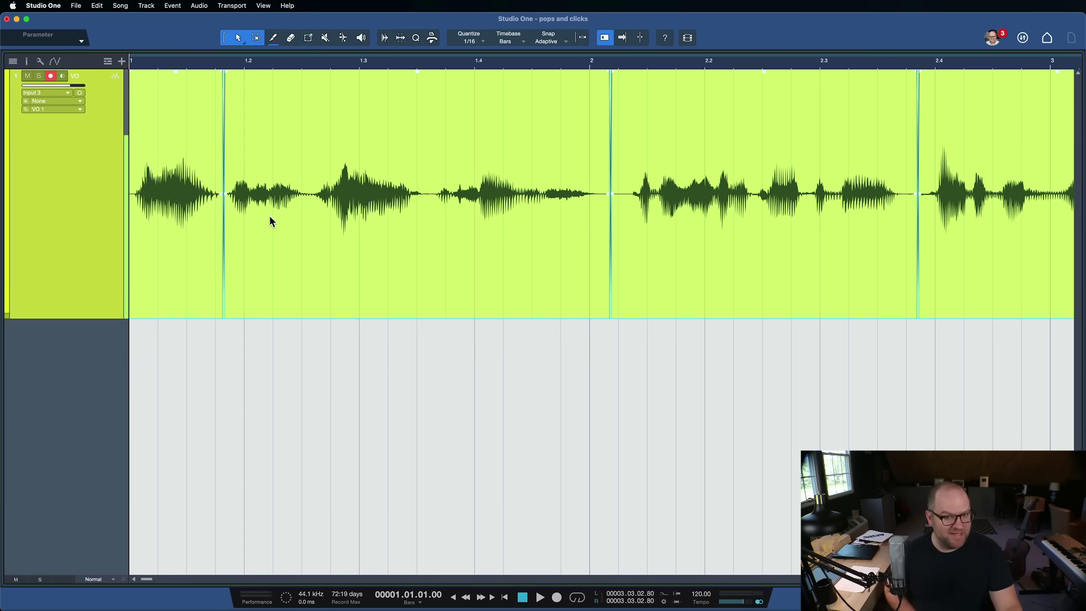
key(space)
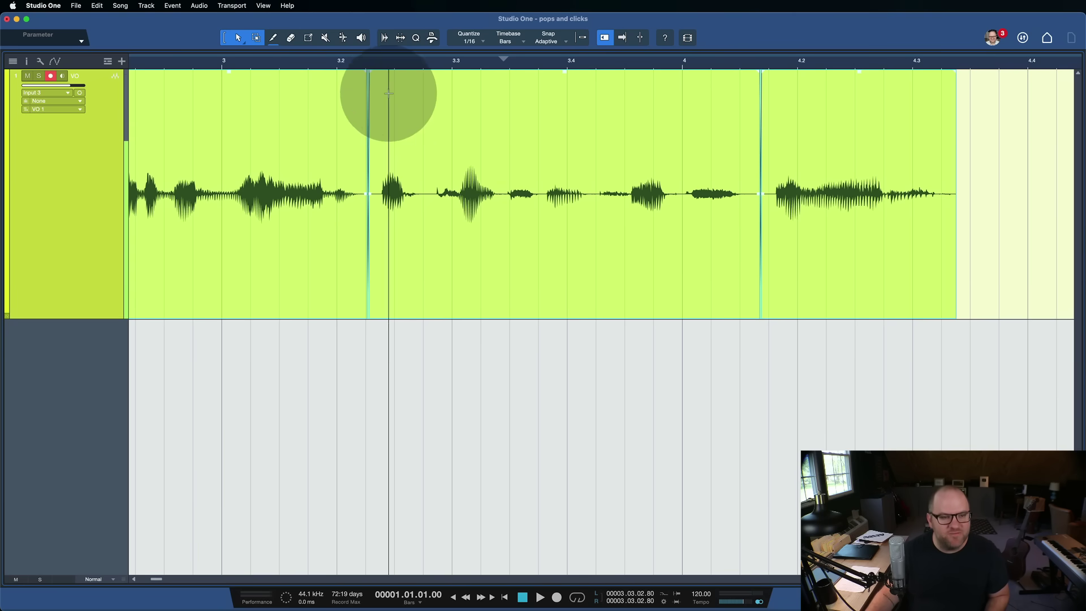
click(307, 64)
drag(307, 66, 308, 67)
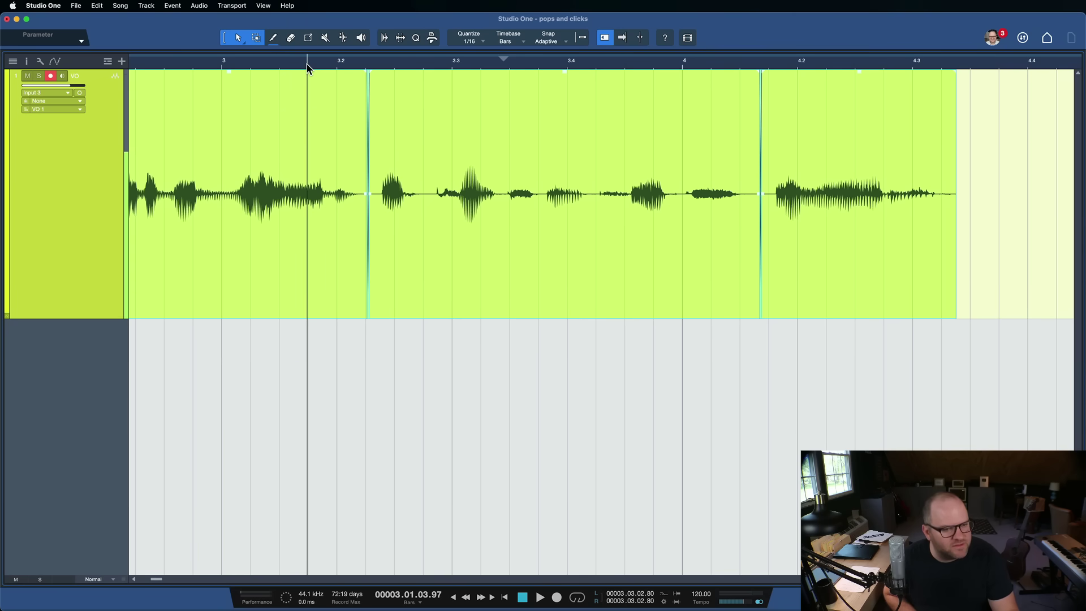
key(space)
key(space)
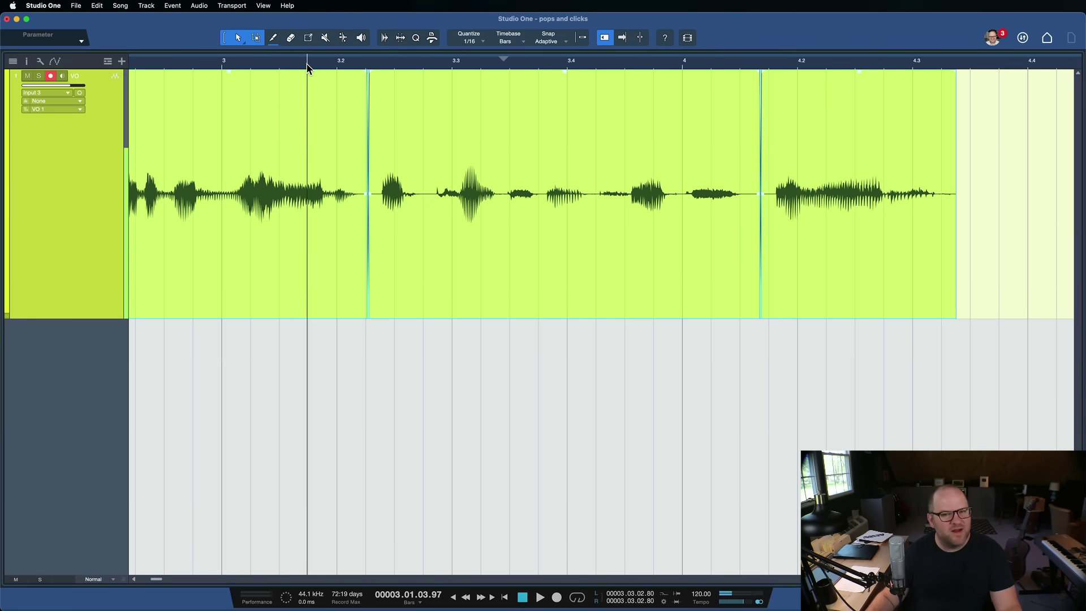
Shift the crossfade after 3.2 forward in the silence toward the next word and play across it from about 3.1.1.41
scroll(351, 262, up, 6)
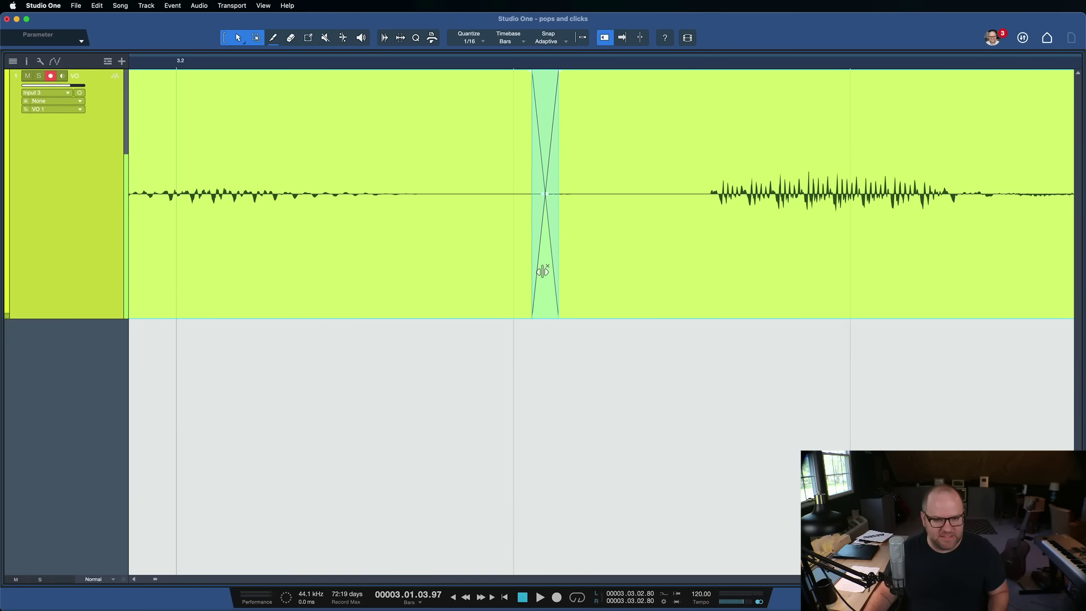
drag(542, 272, 663, 271)
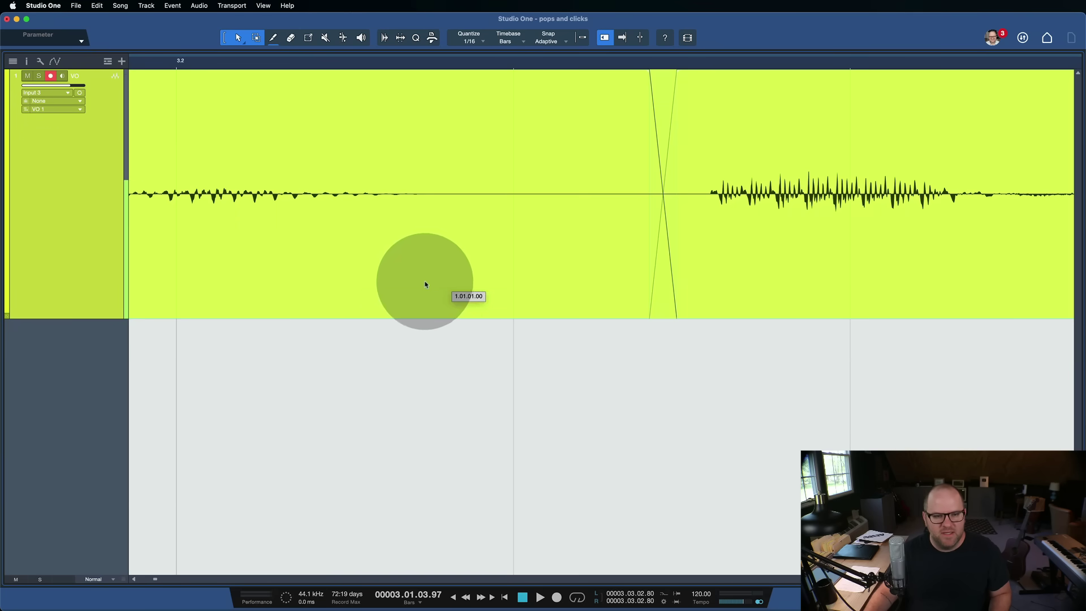
key(super+a)
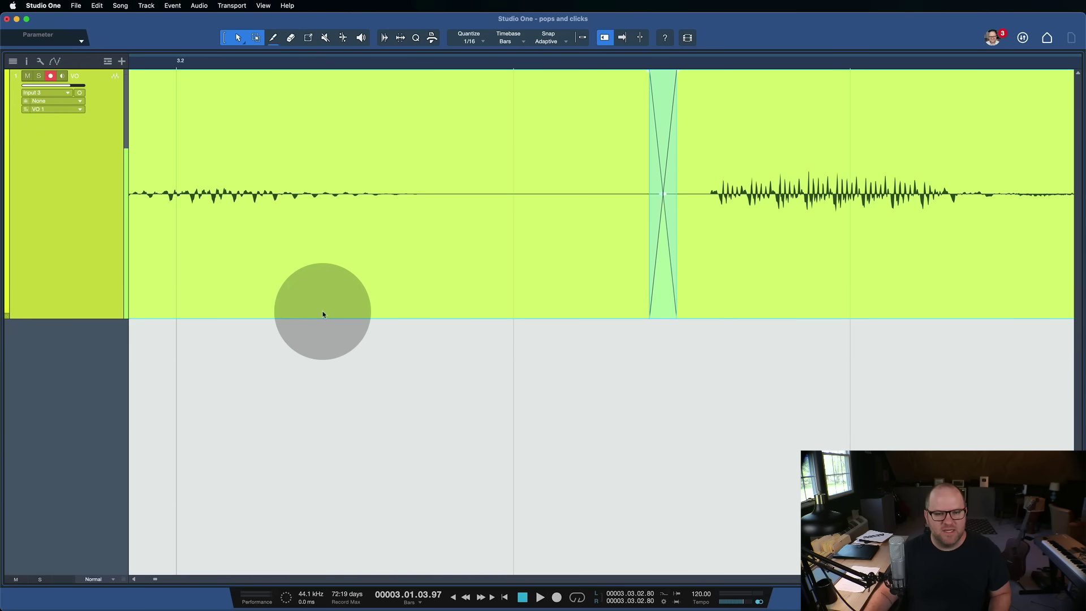
scroll(323, 312, down, 6)
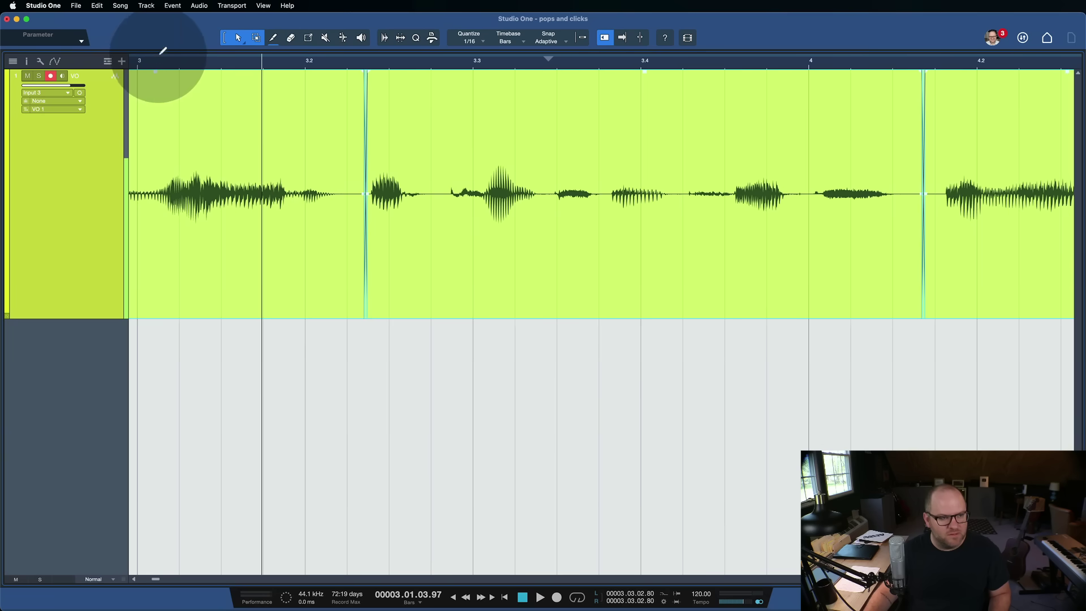
drag(163, 51, 156, 67)
key(space)
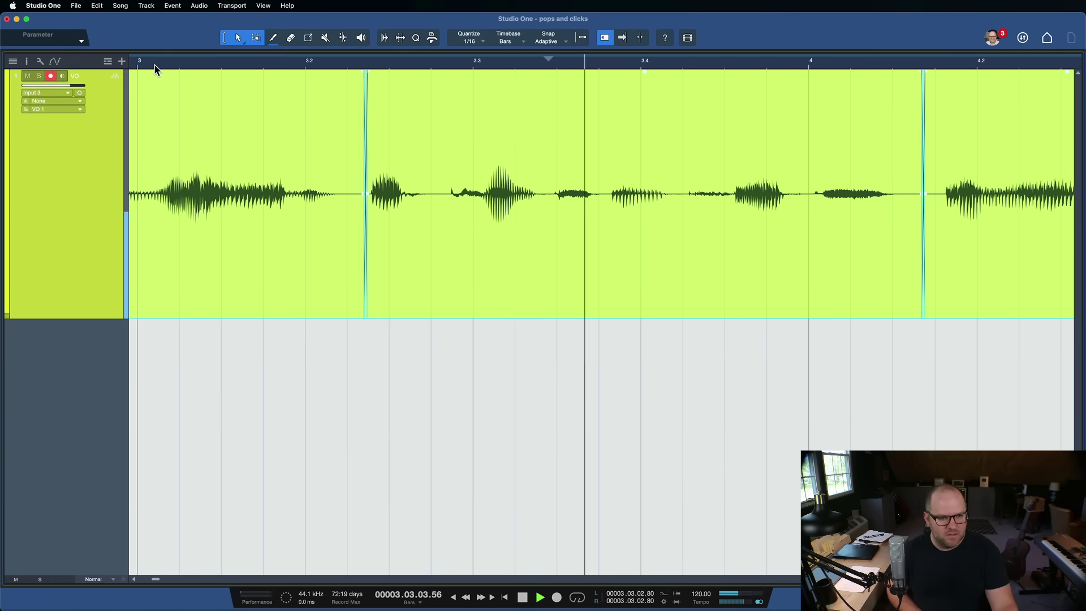
key(space)
Shift the crossfade after 3.2 back to the tail of the preceding word and play across it from 3.1.4.28
scroll(412, 172, up, 6)
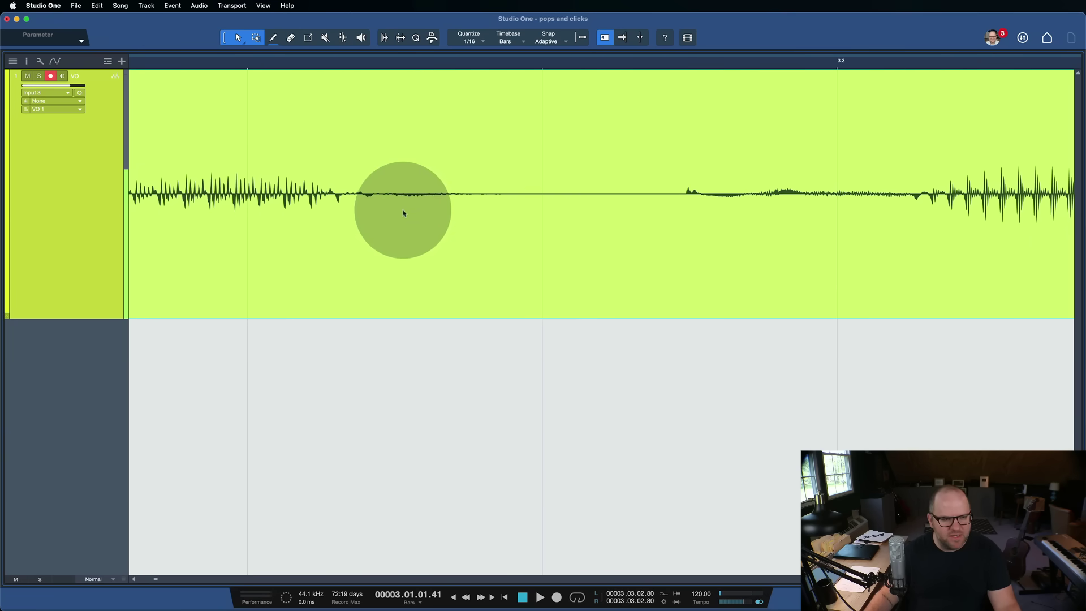
scroll(402, 221, left, 5)
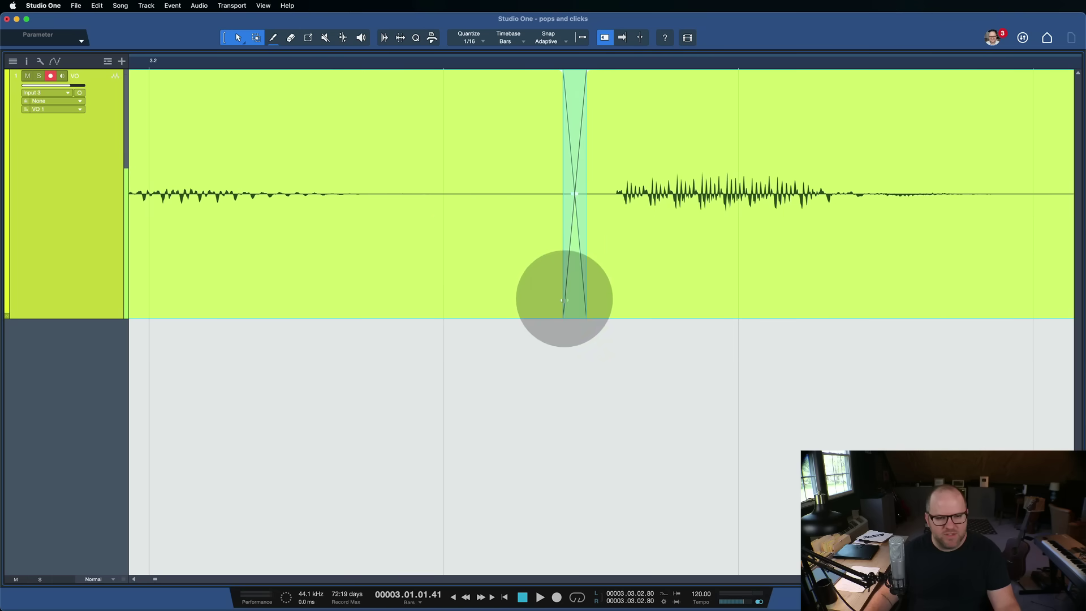
drag(564, 299, 337, 266)
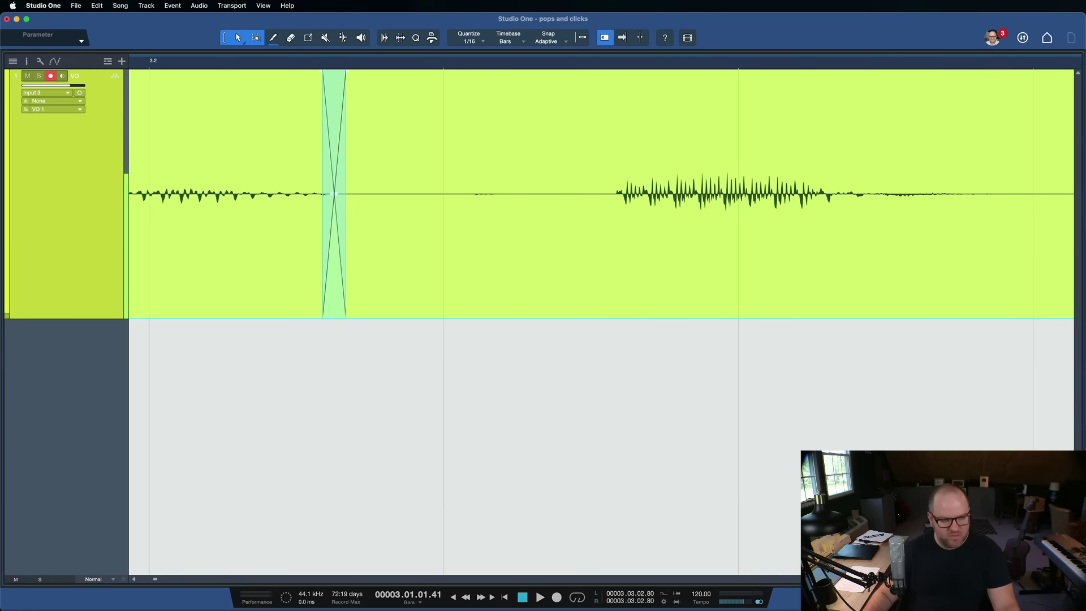
scroll(197, 222, down, 5)
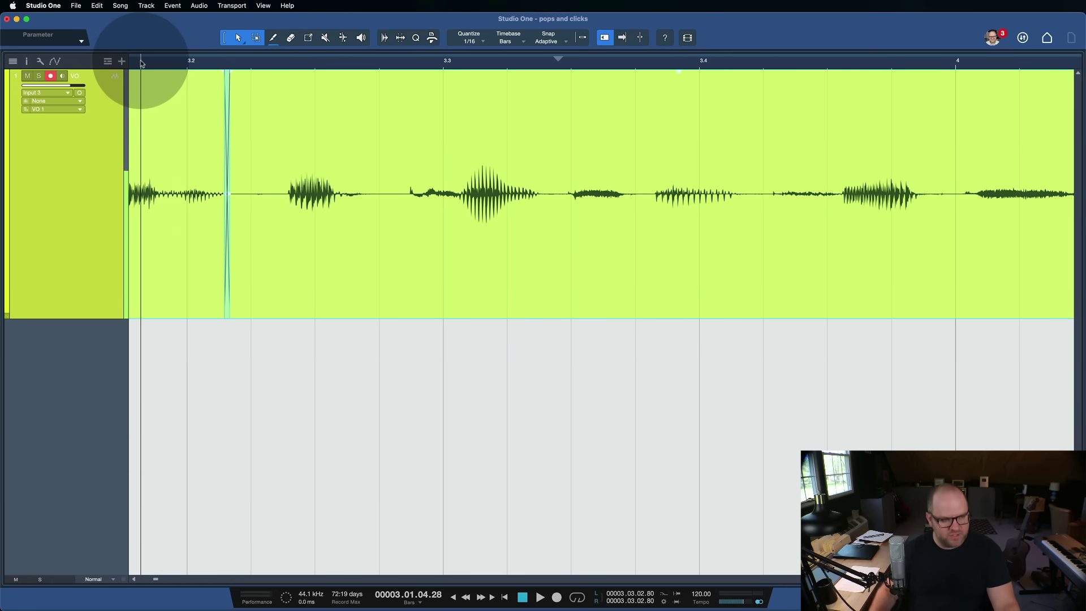
key(space)
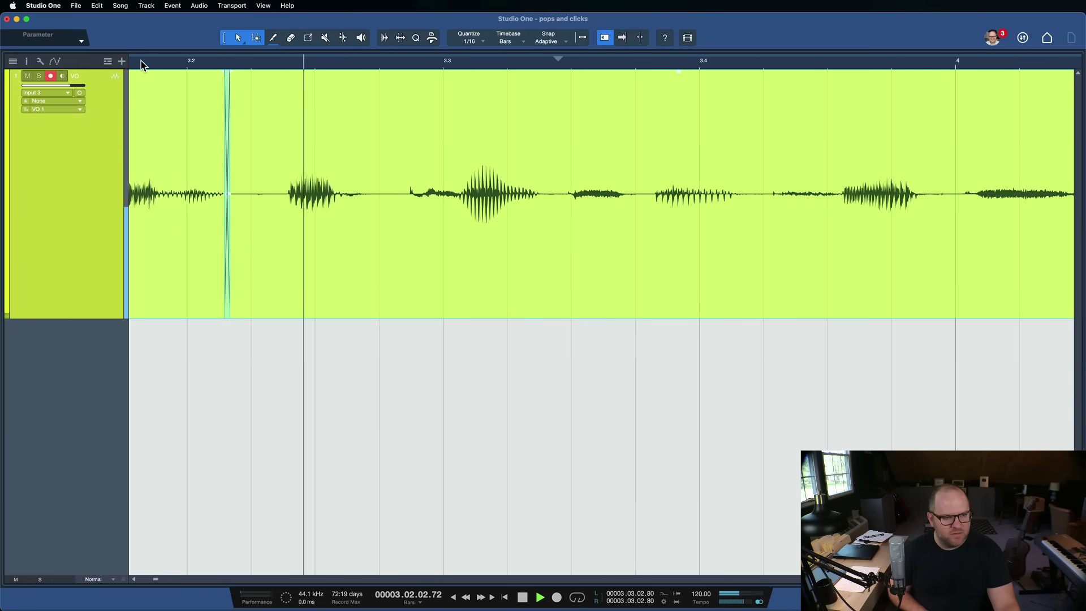
key(space)
key(space)
key(space)
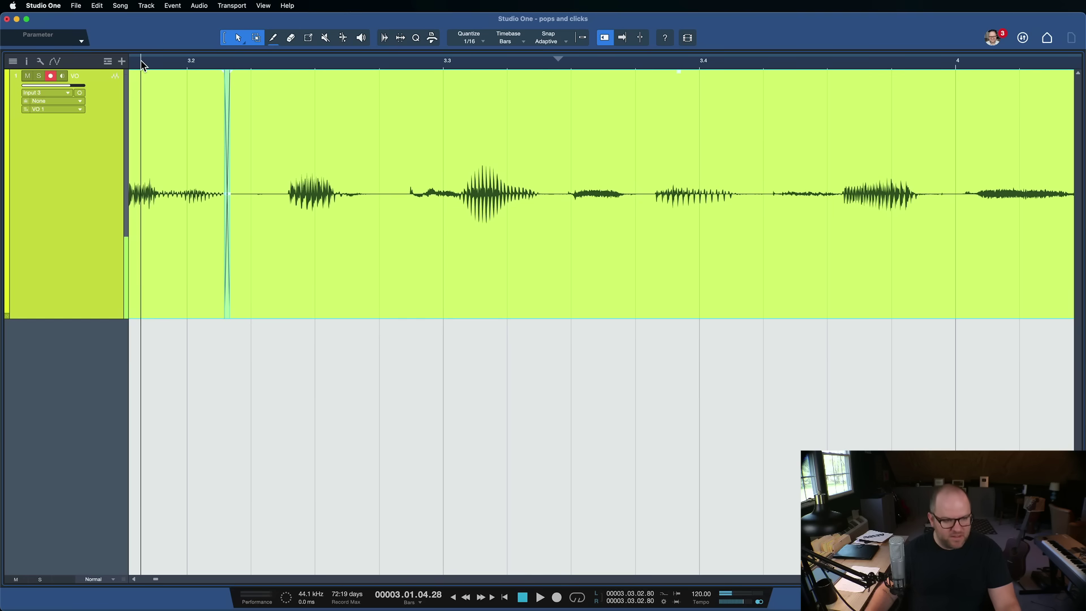
Place the crossfade after 3.2 just before the next word starts and set the playhead to 2.4.2.47
scroll(255, 201, up, 5)
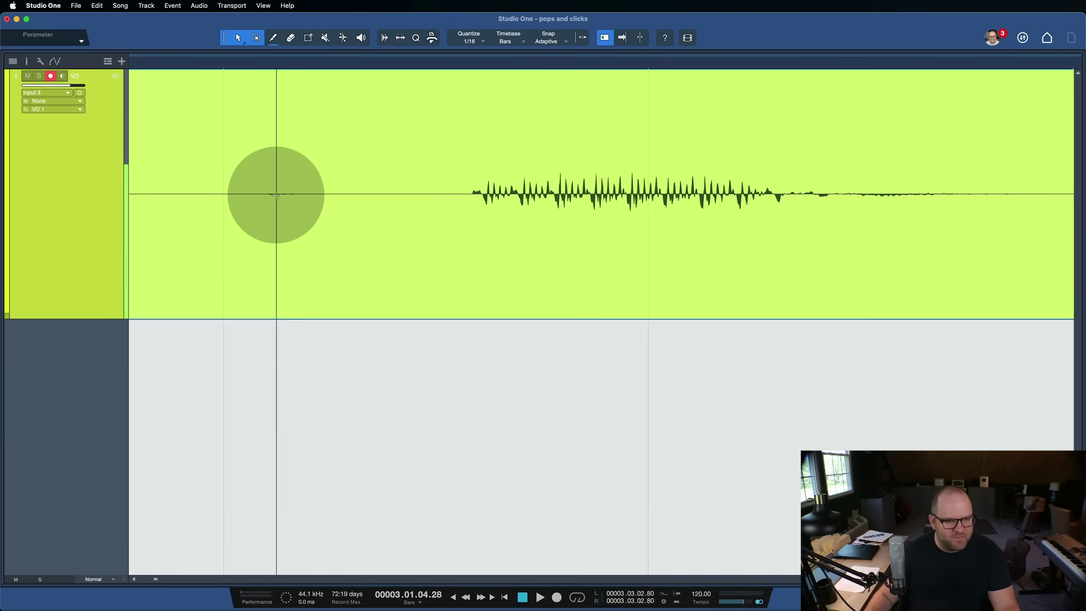
drag(275, 195, 323, 258)
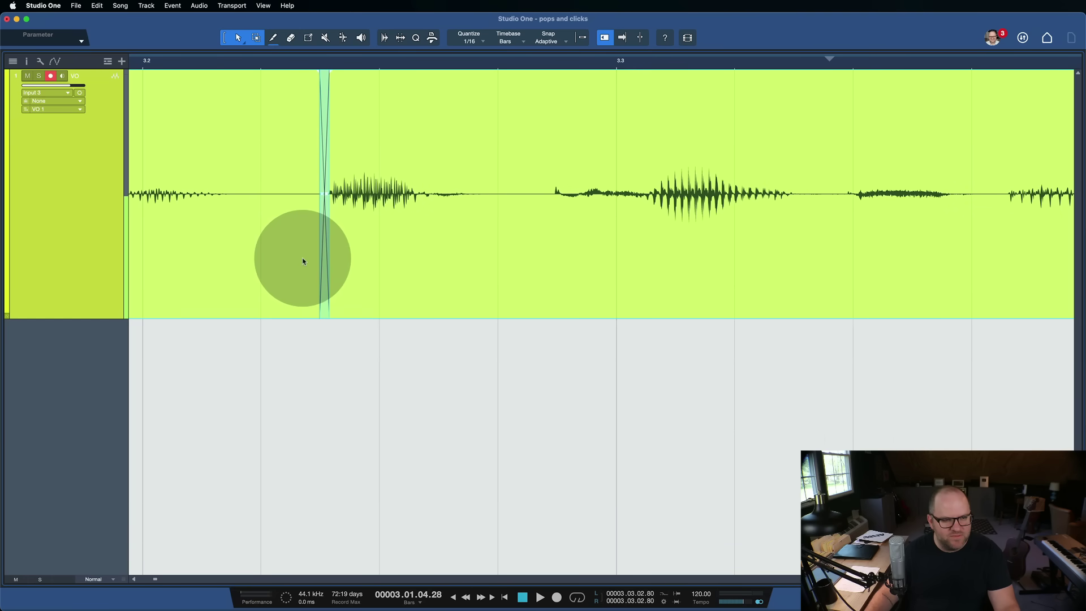
scroll(303, 258, down, 5)
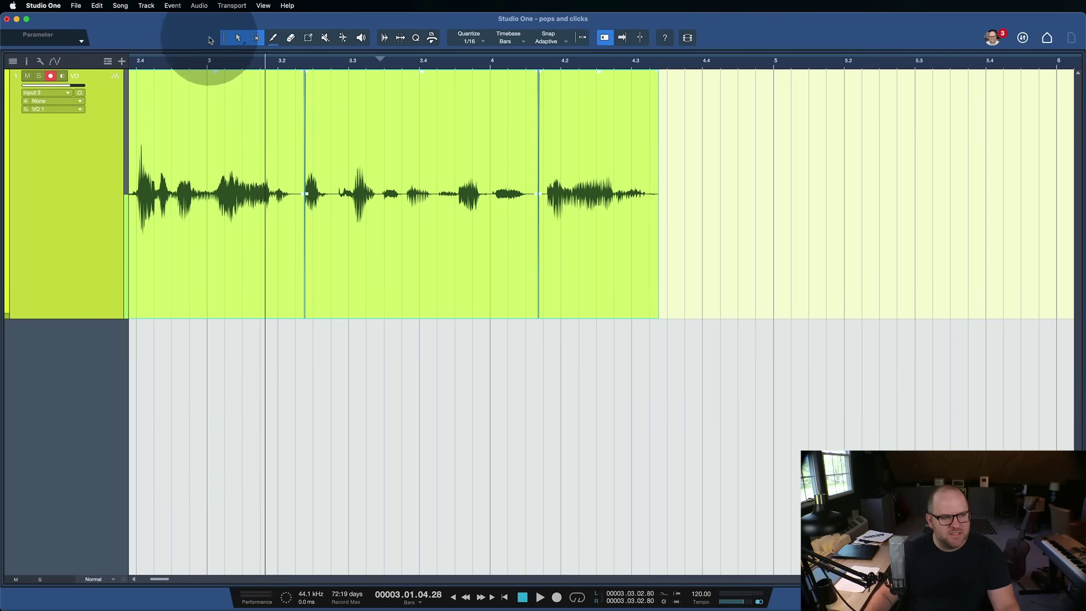
click(162, 65)
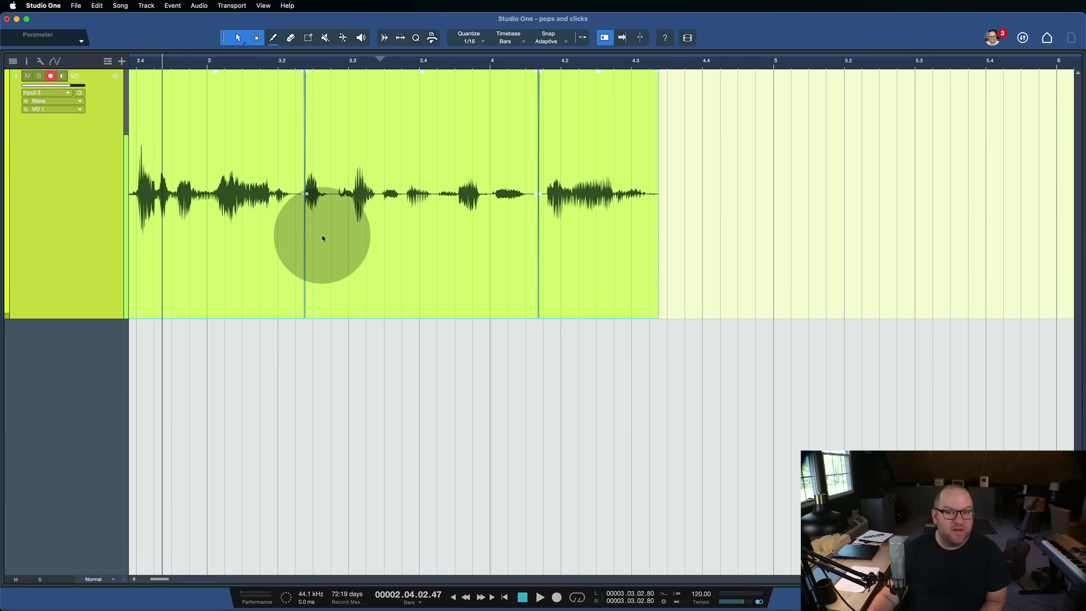
Add a short fade-out at the end of the last voice-over piece in bar 4, after 4.3
scroll(322, 237, down, 4)
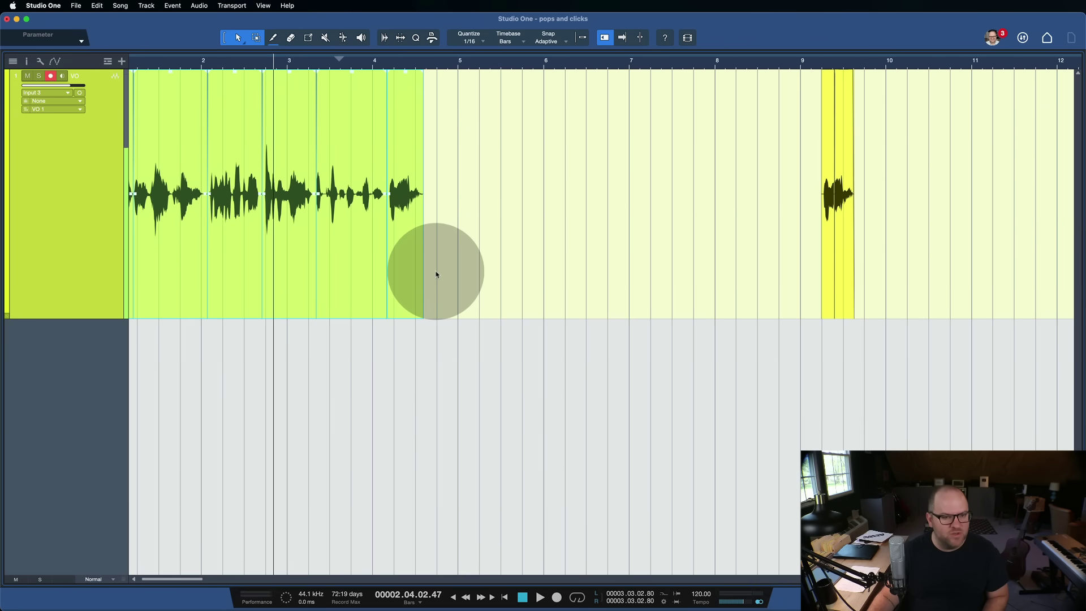
key(w)
key(w)
drag(522, 272, 2, 224)
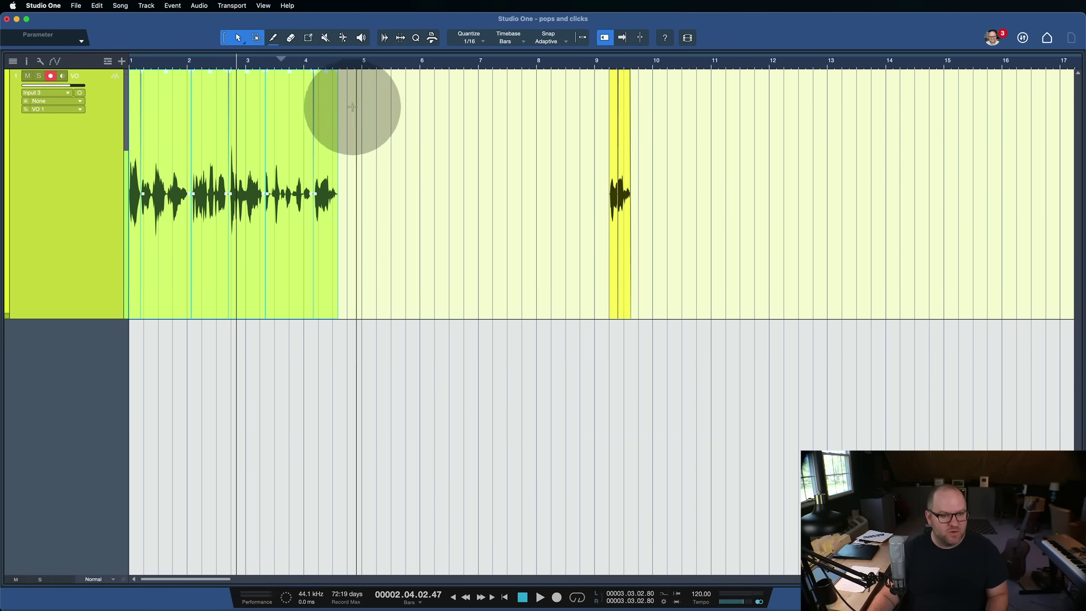
drag(331, 63, 334, 75)
scroll(334, 80, up, 3)
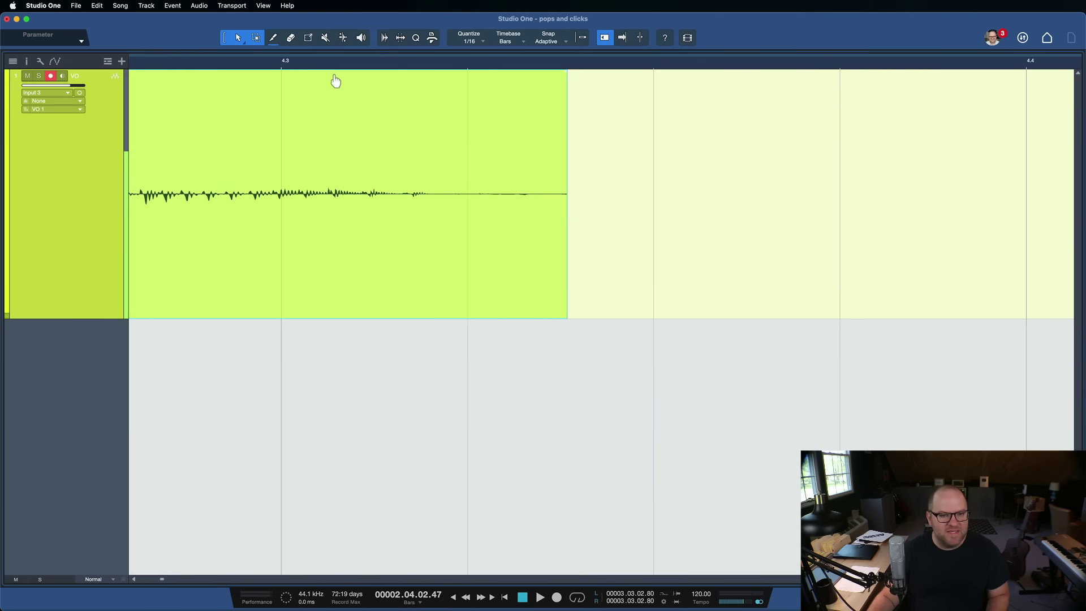
click(582, 274)
click(543, 252)
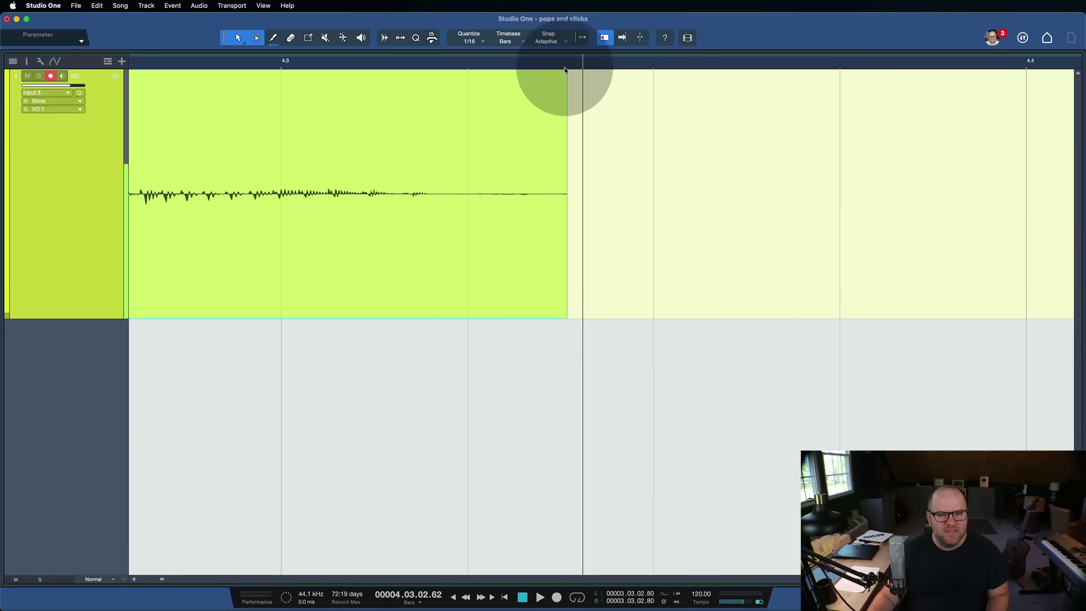
drag(564, 75, 554, 76)
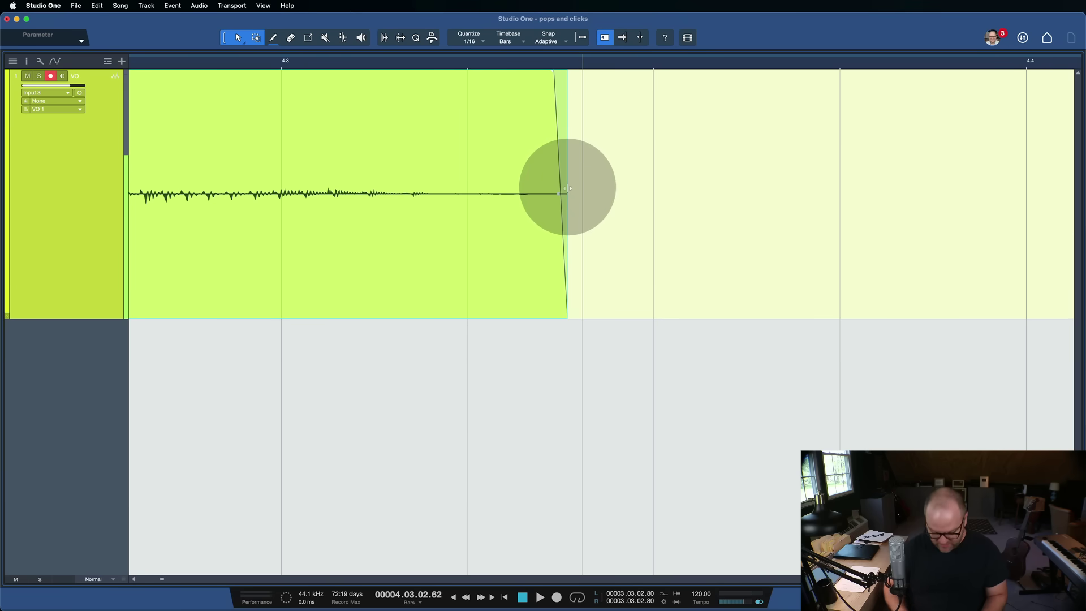
Add a fade-in of about 13.3 ms at the start of the first voice-over piece in bar 1 and save the song
key(comma)
scroll(436, 180, down, 5)
scroll(437, 181, left, 5)
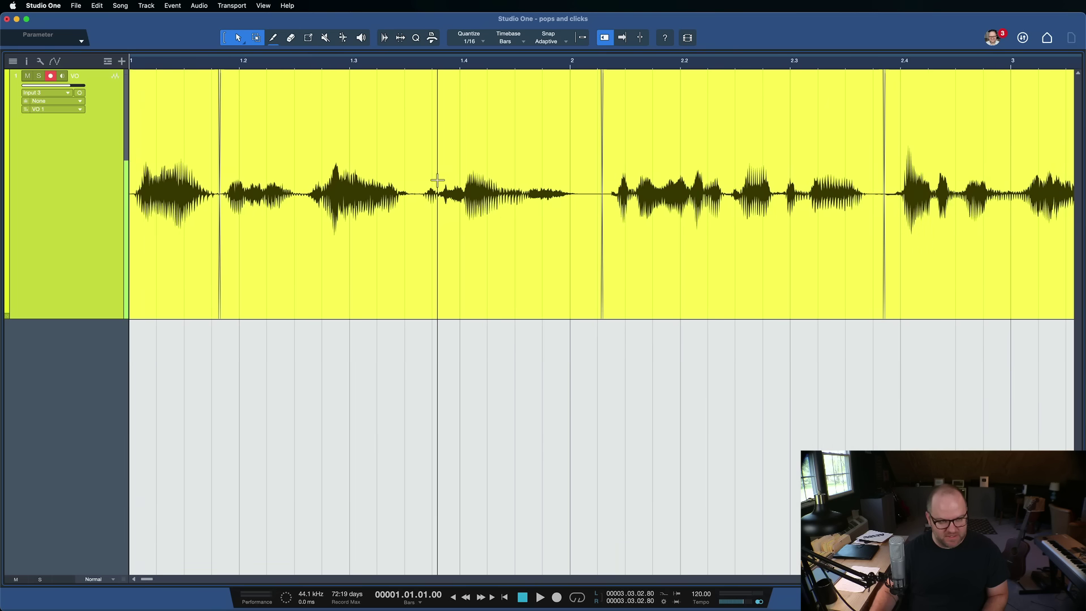
click(150, 230)
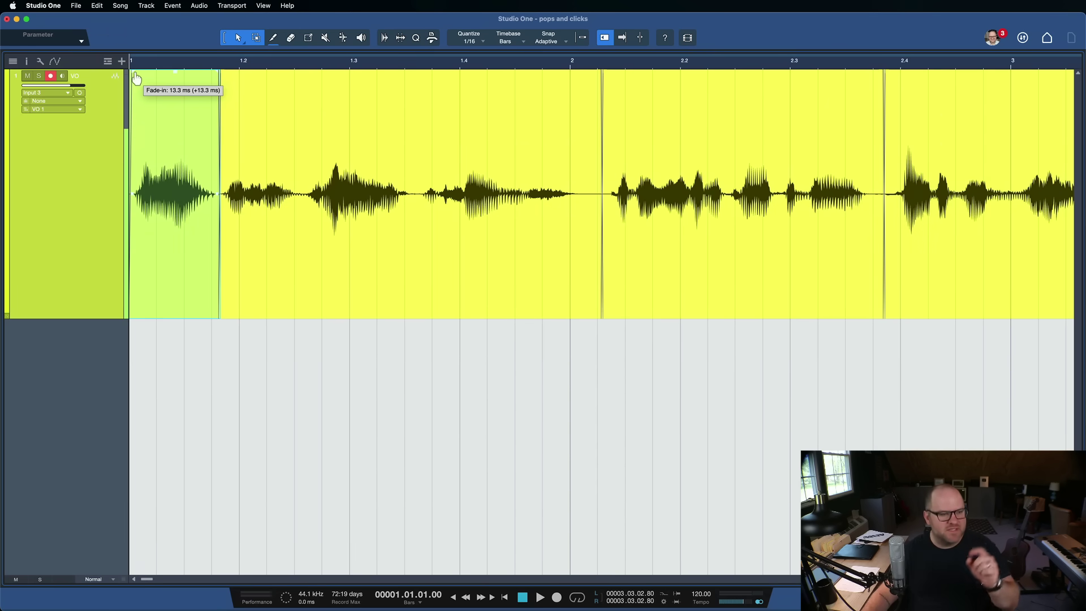
scroll(175, 130, down, 5)
key(super+s)
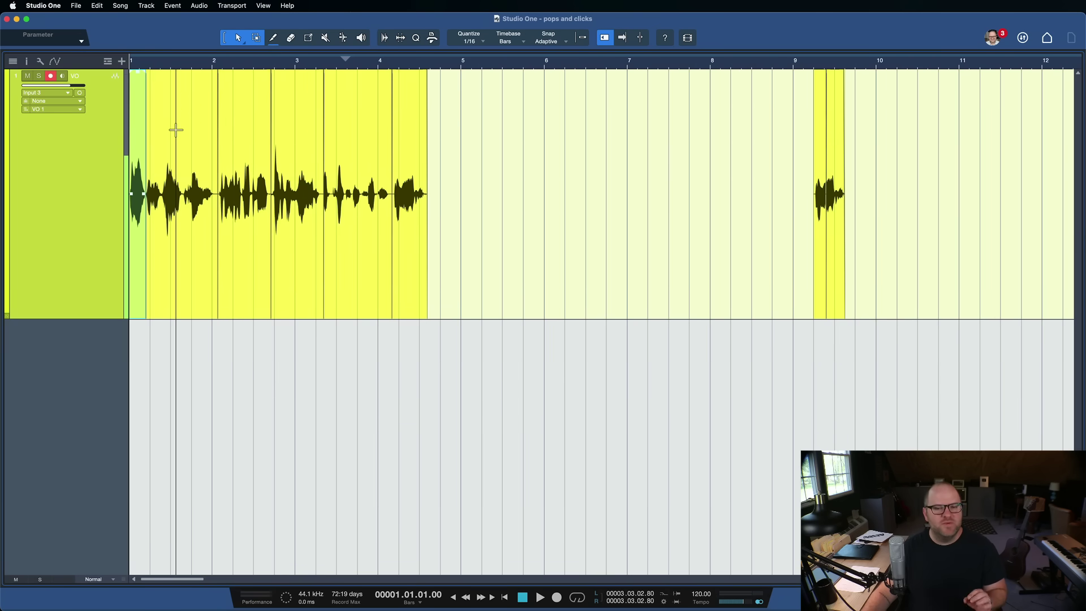